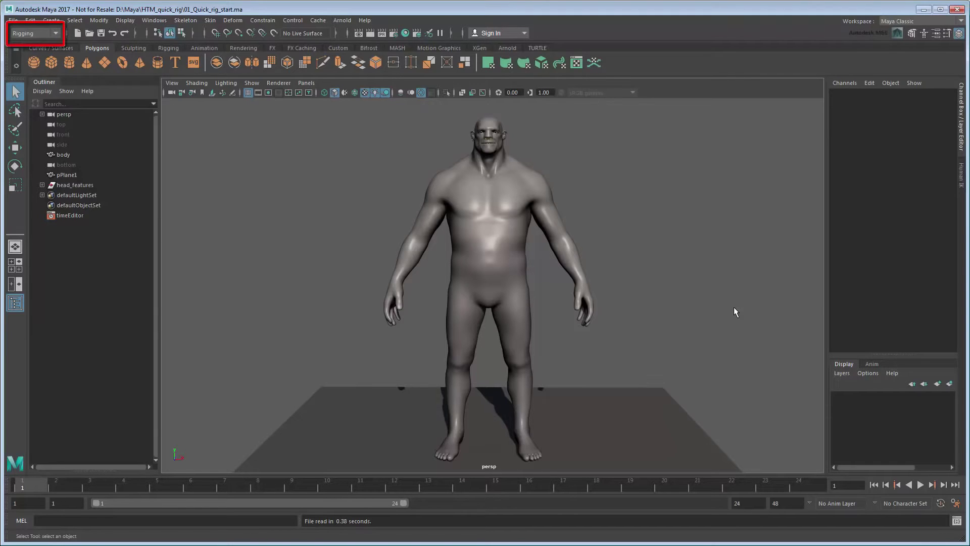
Auto-rig the body mesh with the one-click mode of the Quick Rig tool and close its window.
click(187, 21)
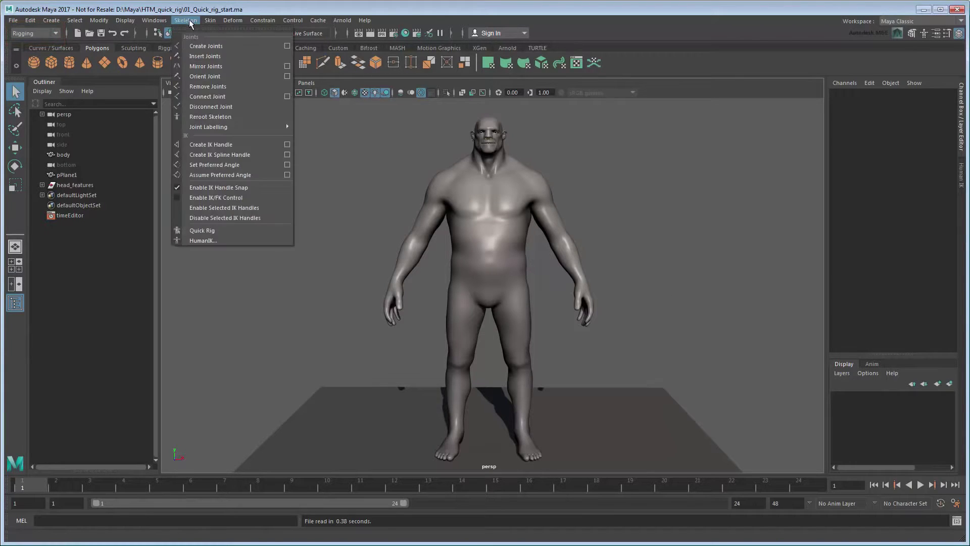
click(257, 229)
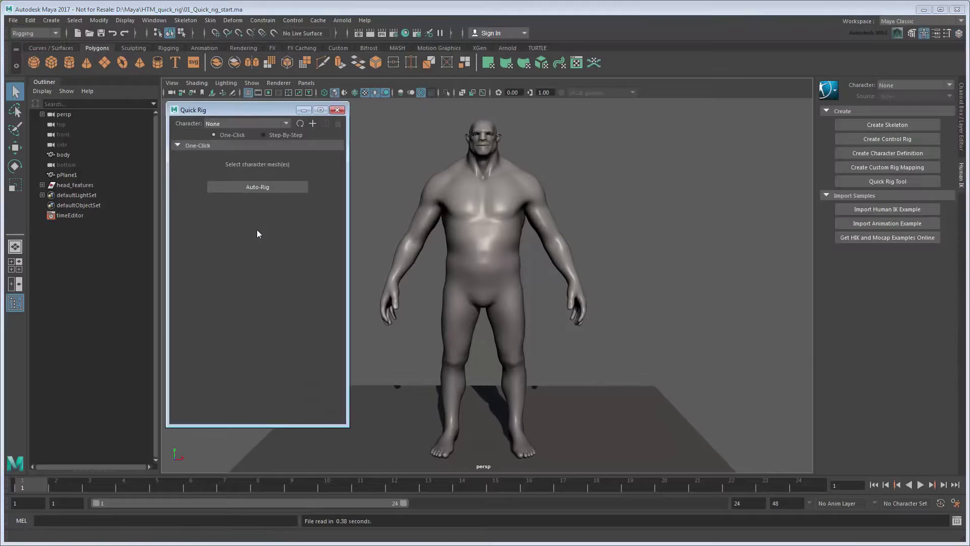
click(479, 252)
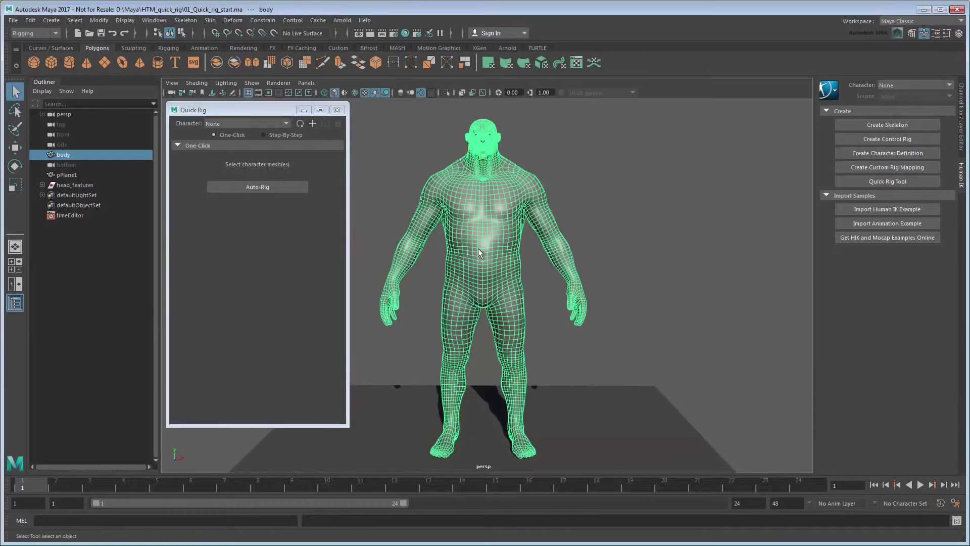
click(277, 187)
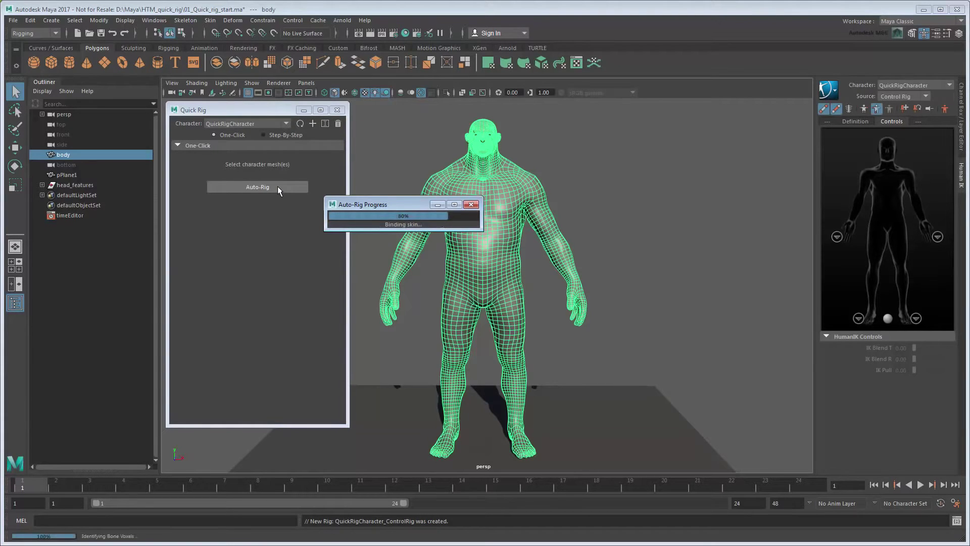
click(337, 110)
Move the left wrist control up and forward so the hand is raised in front of the head.
alt+drag(385, 222, 441, 297)
click(529, 331)
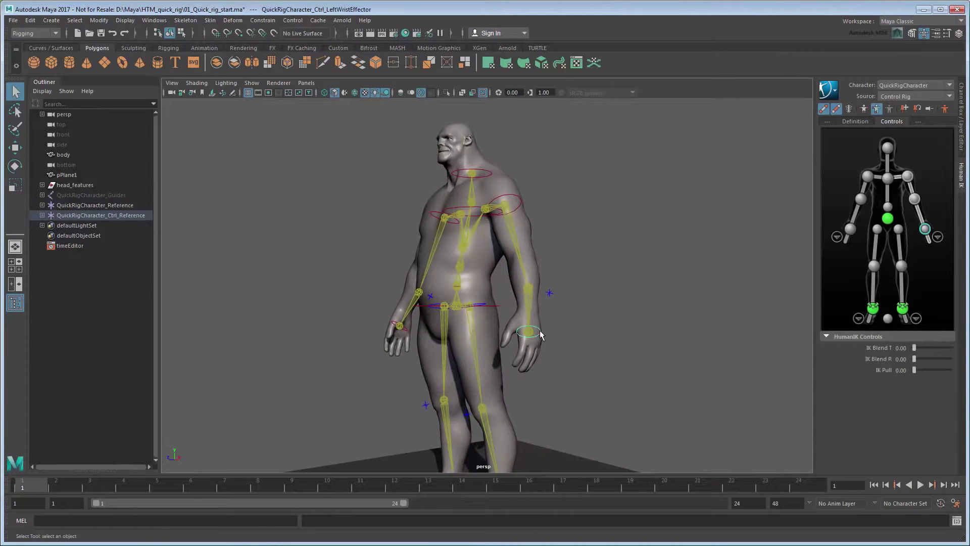
key(w)
drag(529, 331, 404, 166)
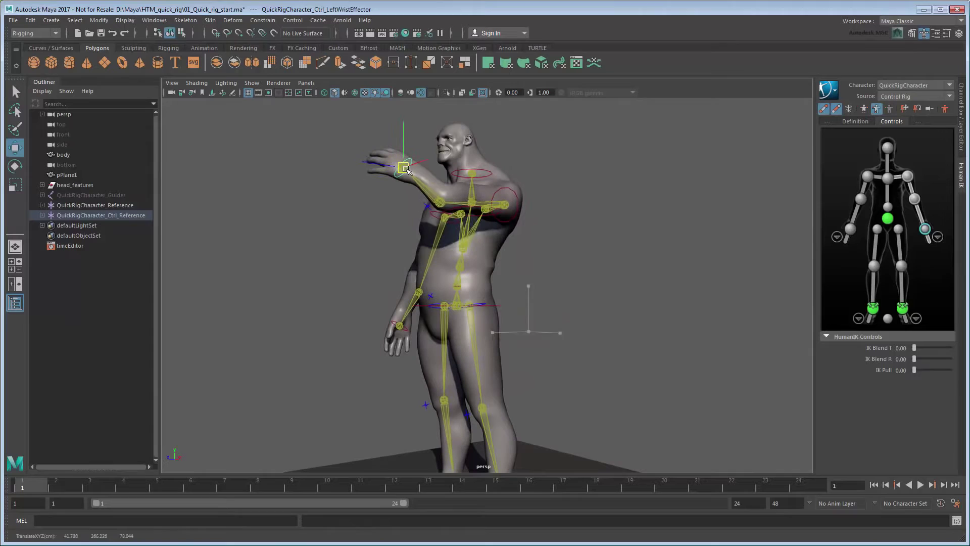
Rotate the left shoulder control to test how the raised arm and shoulder deform.
click(512, 208)
key(e)
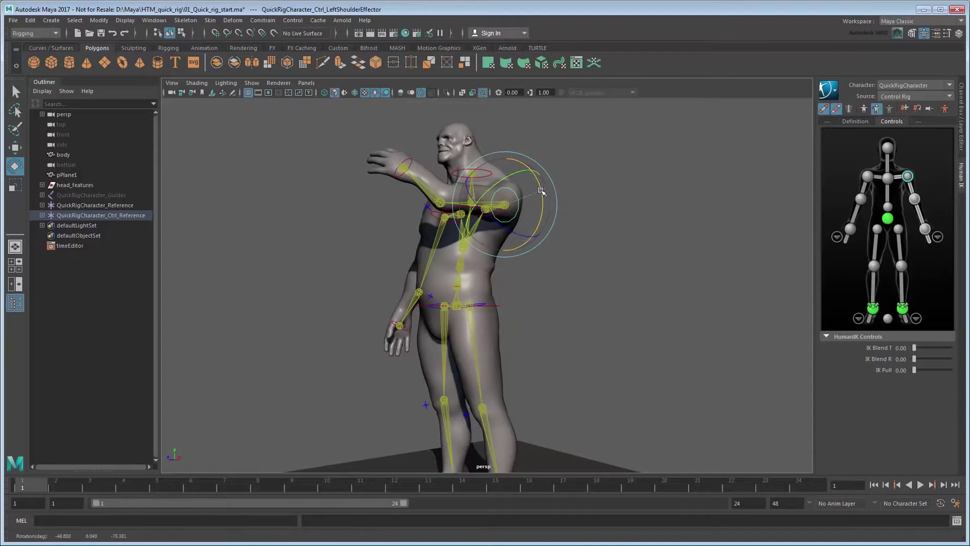
drag(508, 217, 569, 197)
Rotate the left wrist control so the raised hand bends inward toward the head.
alt+middle_drag(570, 197, 523, 263)
alt+right_drag(523, 262, 535, 271)
alt+middle_drag(534, 270, 517, 285)
alt+drag(518, 286, 508, 267)
key(q)
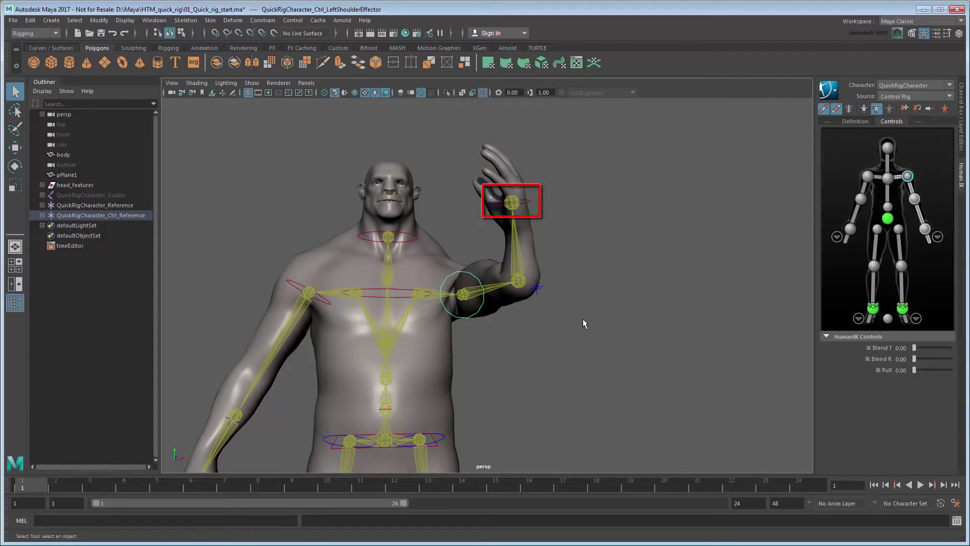
click(529, 202)
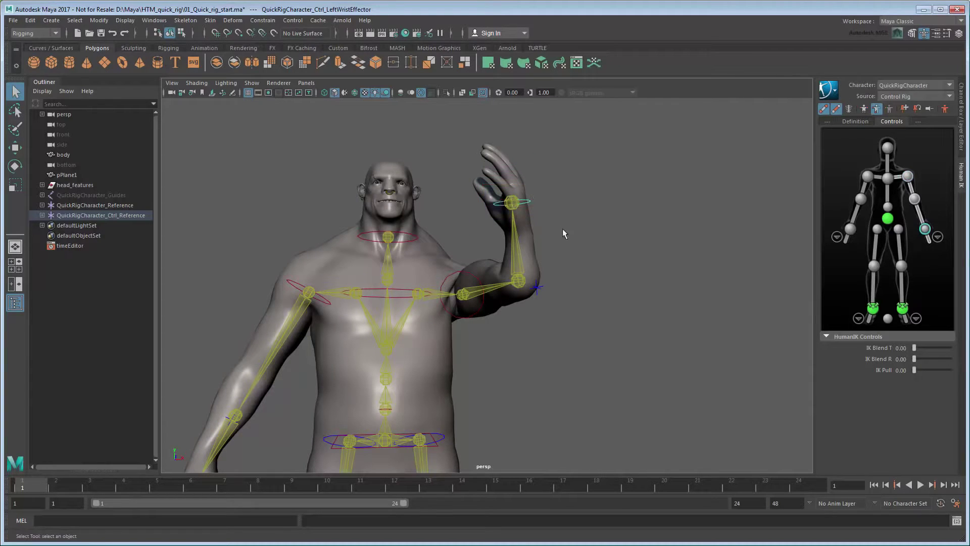
key(e)
drag(498, 159, 471, 218)
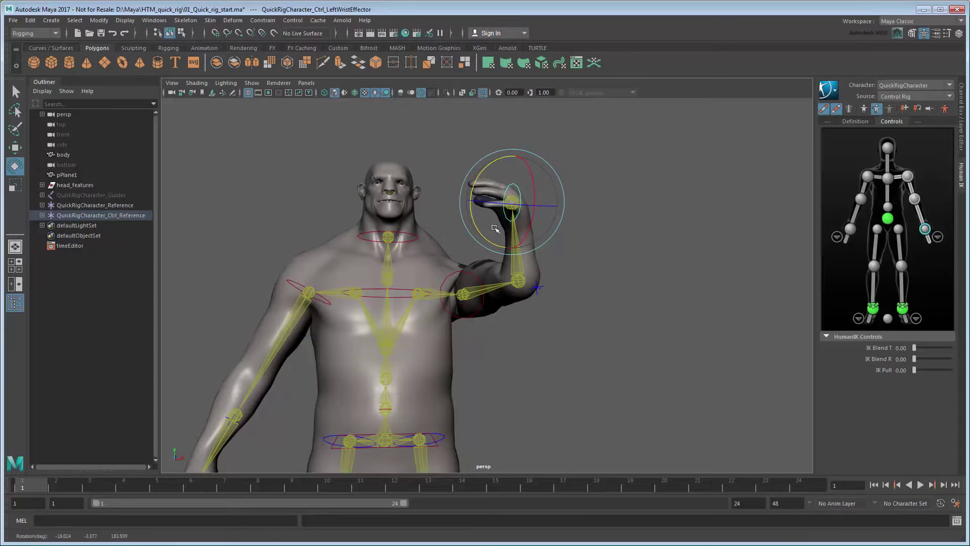
Deselect the wrist control and examine the skin deformation of the bent wrist, elbow and shoulder from several angles.
click(648, 273)
alt+drag(648, 273, 533, 338)
scroll(481, 347, up, 5)
alt+middle_drag(533, 338, 597, 268)
alt+drag(596, 268, 609, 273)
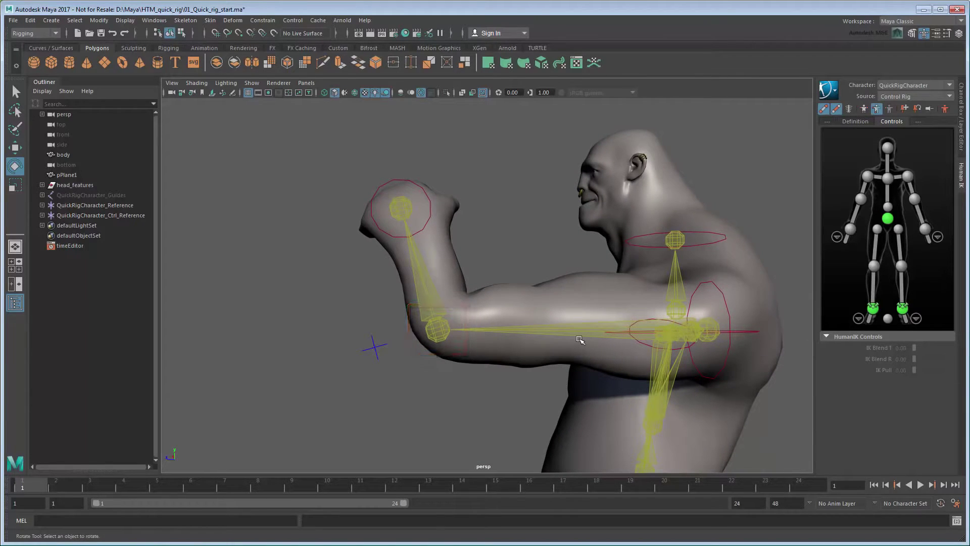
alt+drag(580, 340, 632, 264)
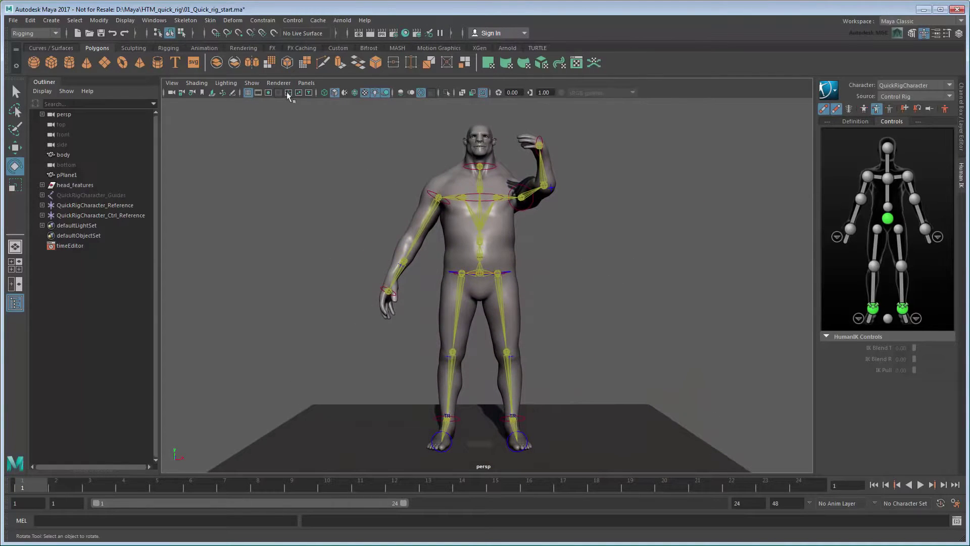
Reopen Quick Rig and delete QuickRigCharacter with its skin, control rig, skeleton and guides.
click(191, 21)
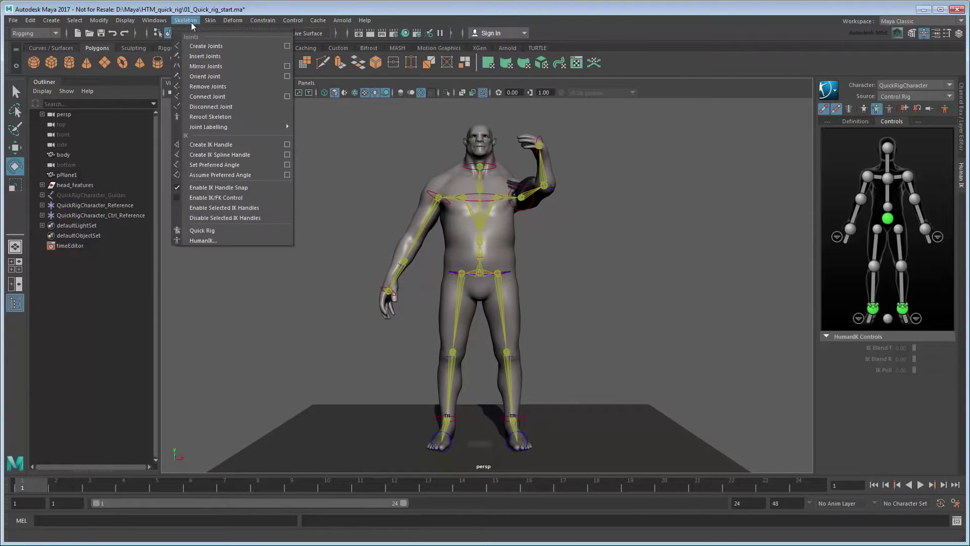
click(262, 232)
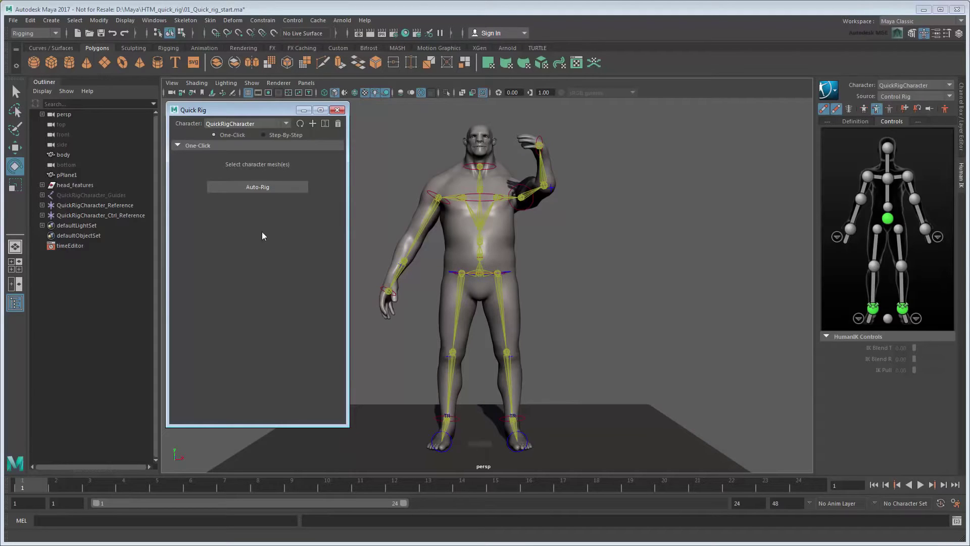
click(338, 123)
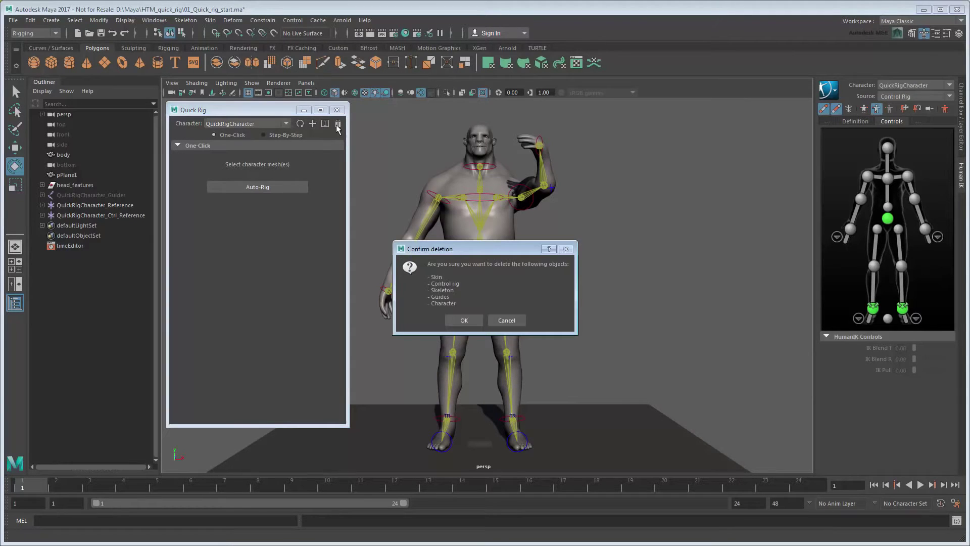
click(476, 321)
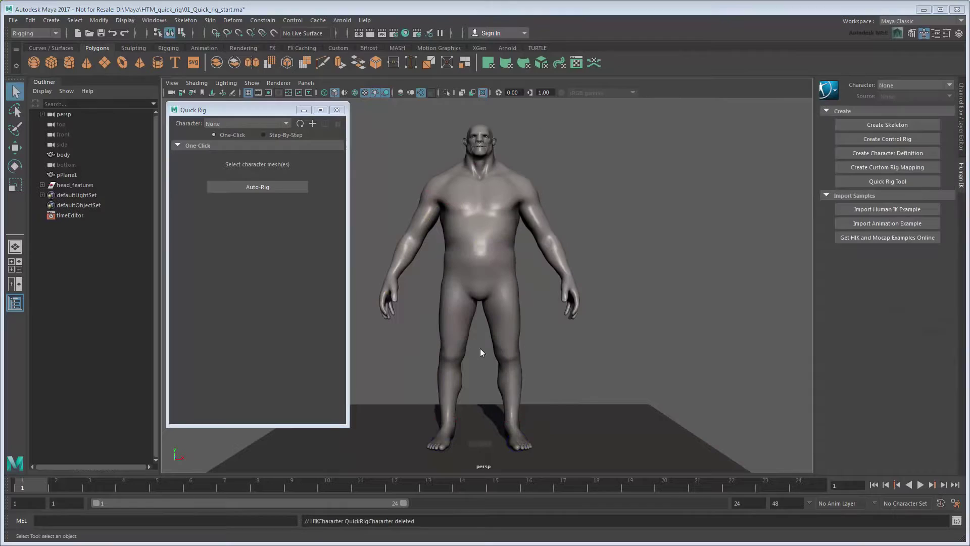
Create a new Quick Rig character in Step-By-Step mode and add the body mesh as its geometry.
click(315, 123)
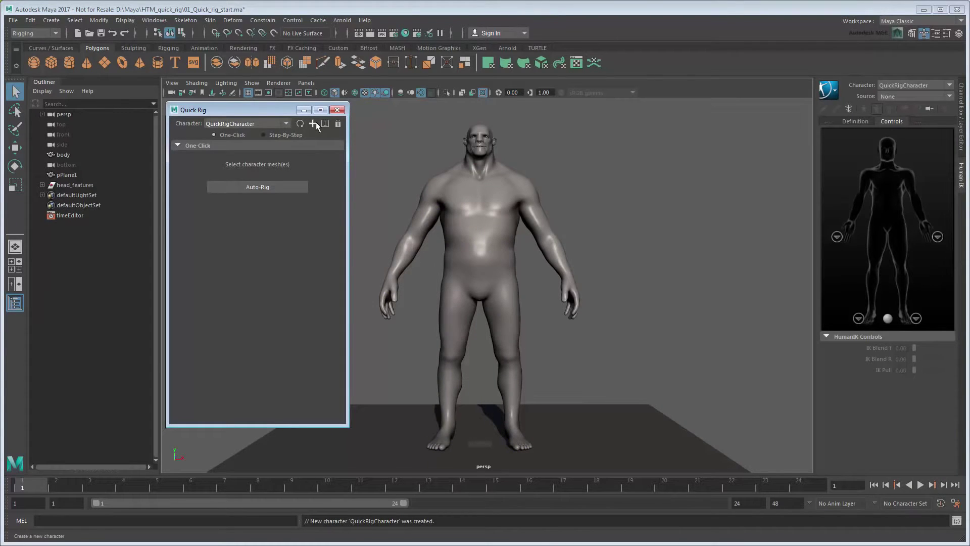
click(290, 134)
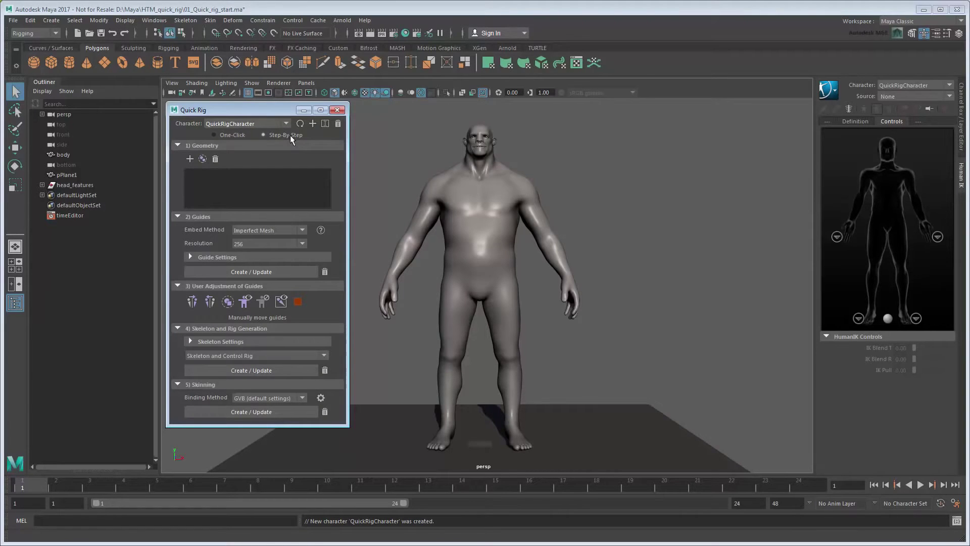
click(461, 228)
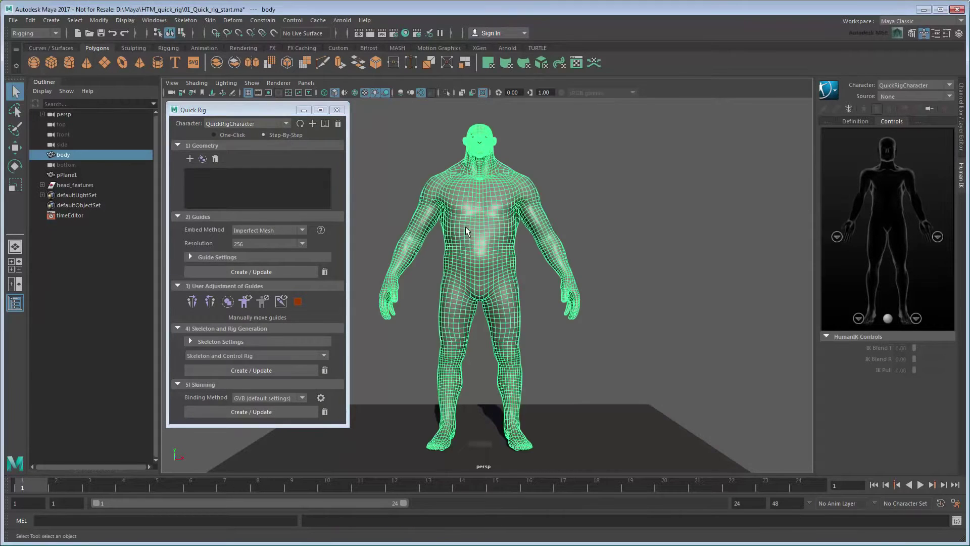
click(190, 159)
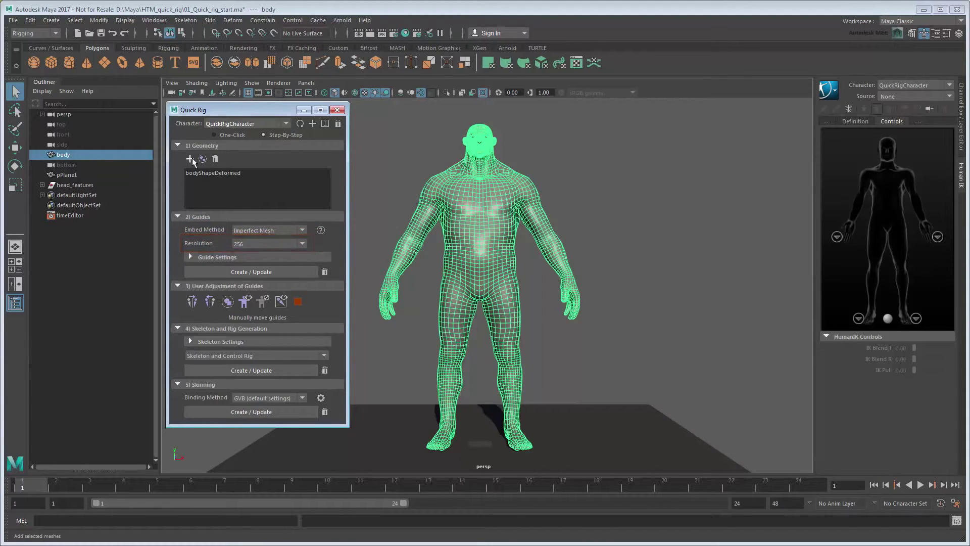
Review the guide settings and create the guides with the Imperfect Mesh embed method at resolution 256.
click(207, 258)
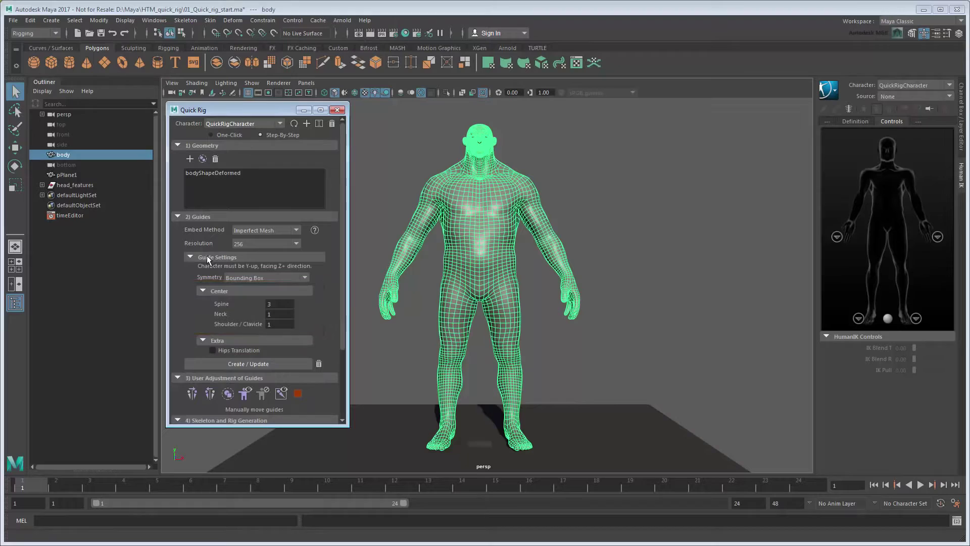
click(207, 258)
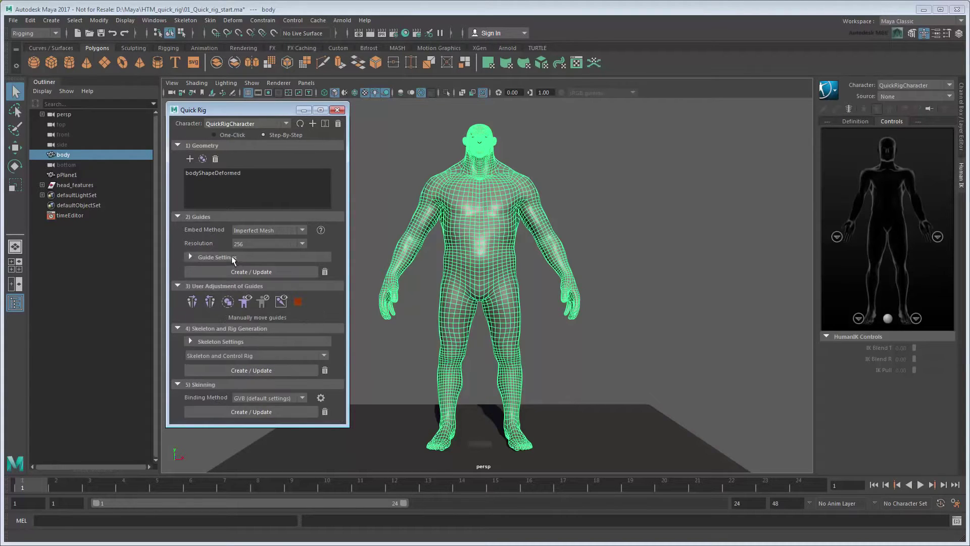
click(290, 271)
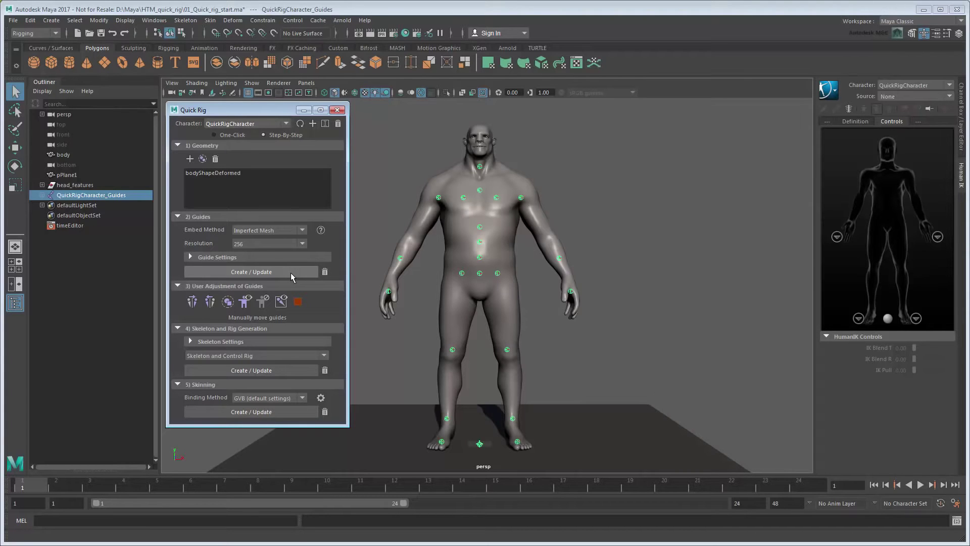
Move the left hand guide up to the wrist and centre it there, using the front and side views of a four-view layout.
mouse_move(529, 314)
alt+right_down()
mouse_move(550, 277)
mouse_move(596, 309)
alt+right_up()
mouse_move(601, 313)
alt+middle_down()
mouse_move(585, 321)
mouse_move(440, 258)
alt+middle_up()
click(551, 284)
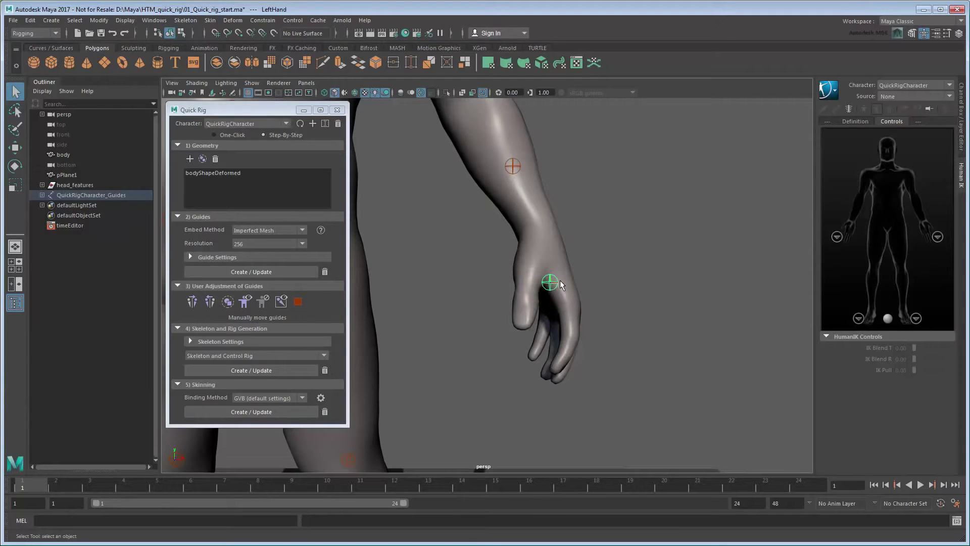
click(15, 264)
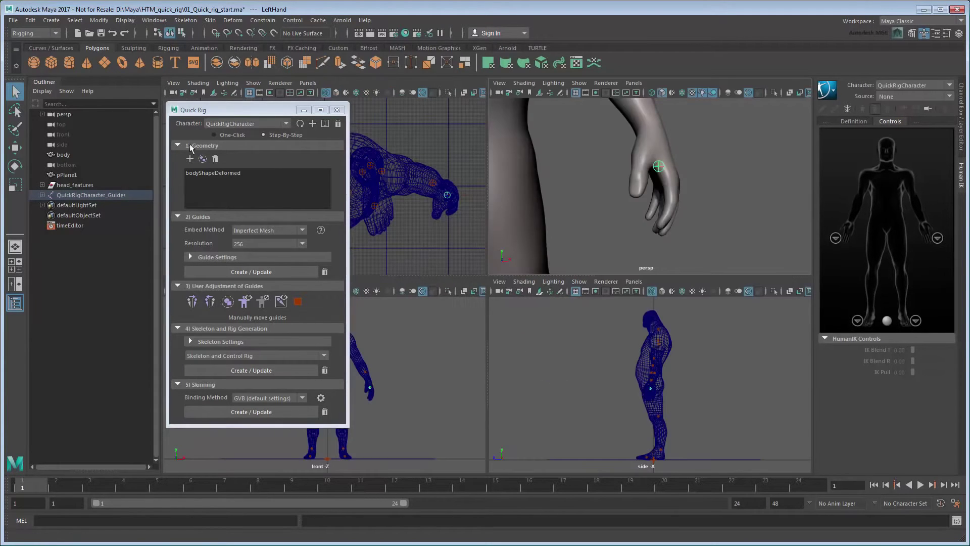
drag(229, 111, 64, 136)
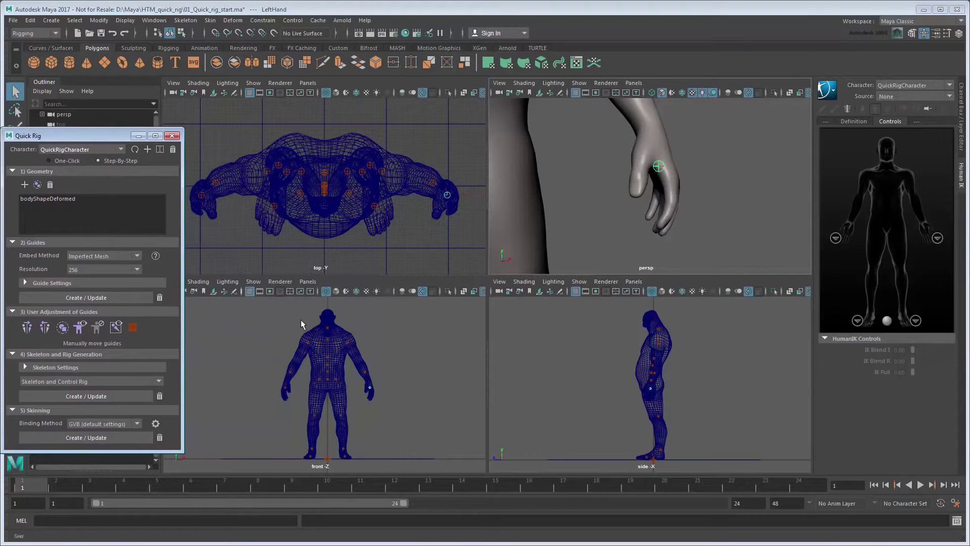
key(f)
alt+middle_drag(288, 398, 293, 353)
key(w)
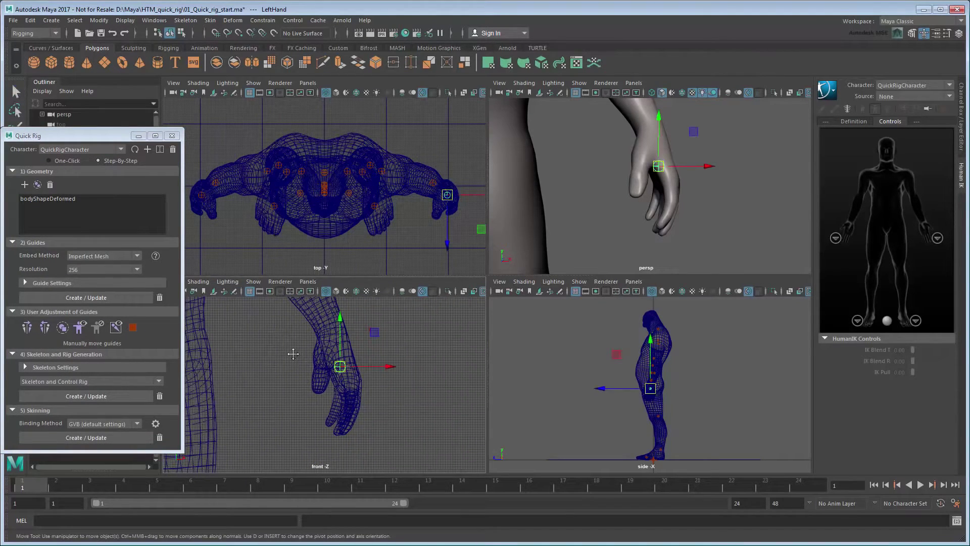
drag(340, 366, 332, 321)
scroll(648, 386, up, 5)
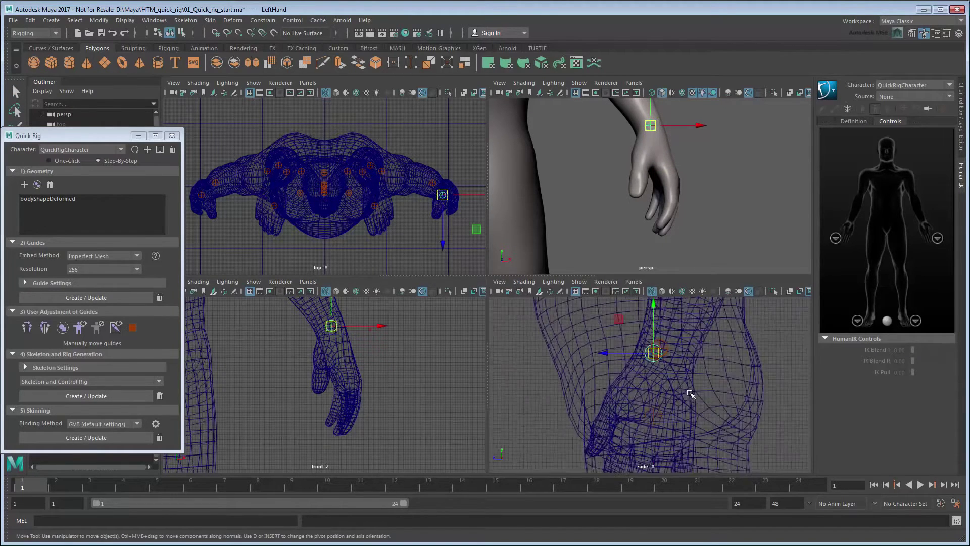
drag(655, 353, 665, 354)
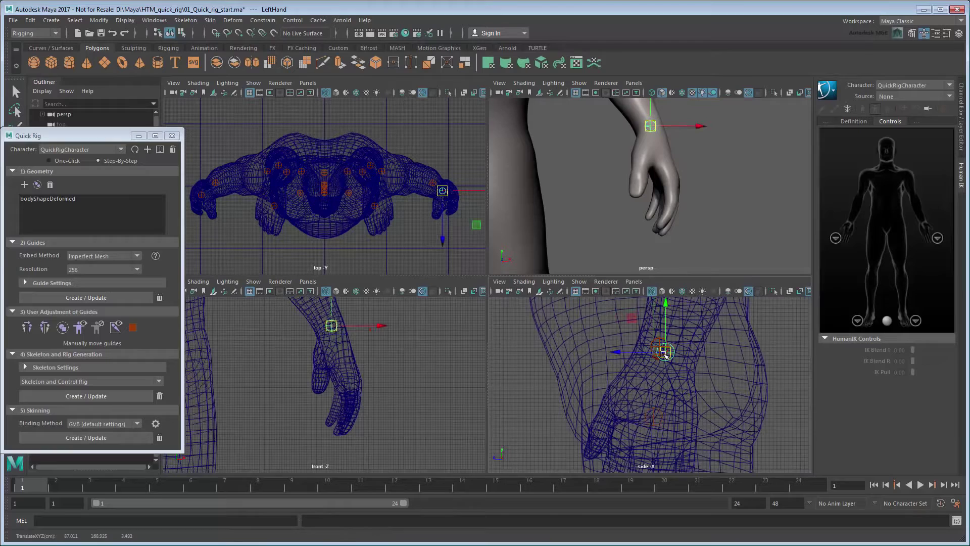
Mirror the left hand guide's new position to the right side of the body.
scroll(416, 375, down, 5)
scroll(416, 375, up, 3)
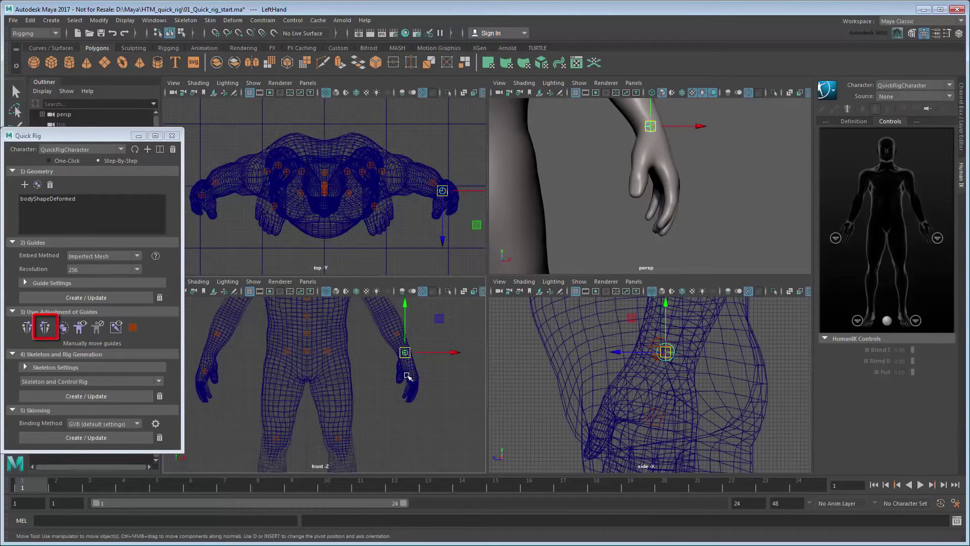
click(46, 328)
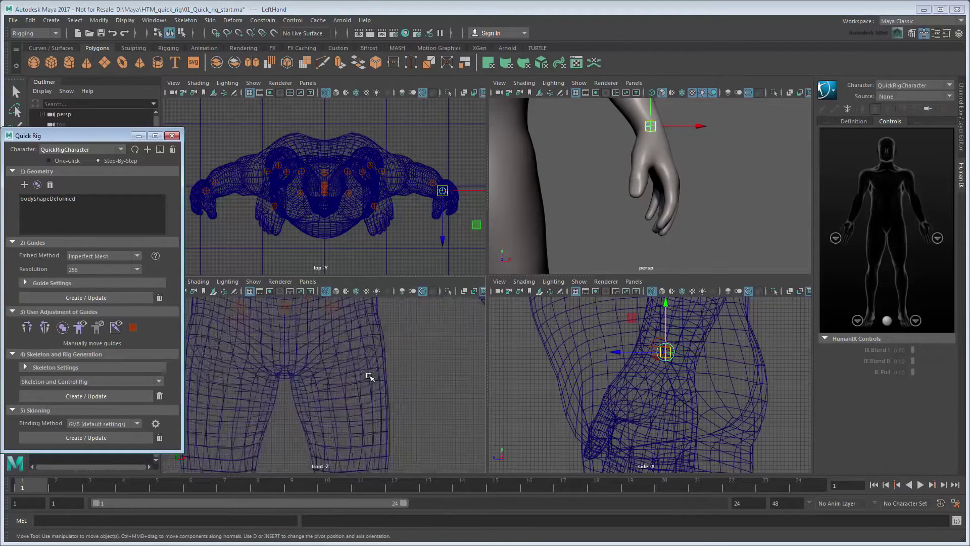
Reposition the left forearm guide at the centre of the elbow in the front and side views.
alt+middle_drag(369, 374, 221, 511)
click(372, 401)
drag(373, 401, 334, 336)
key(f)
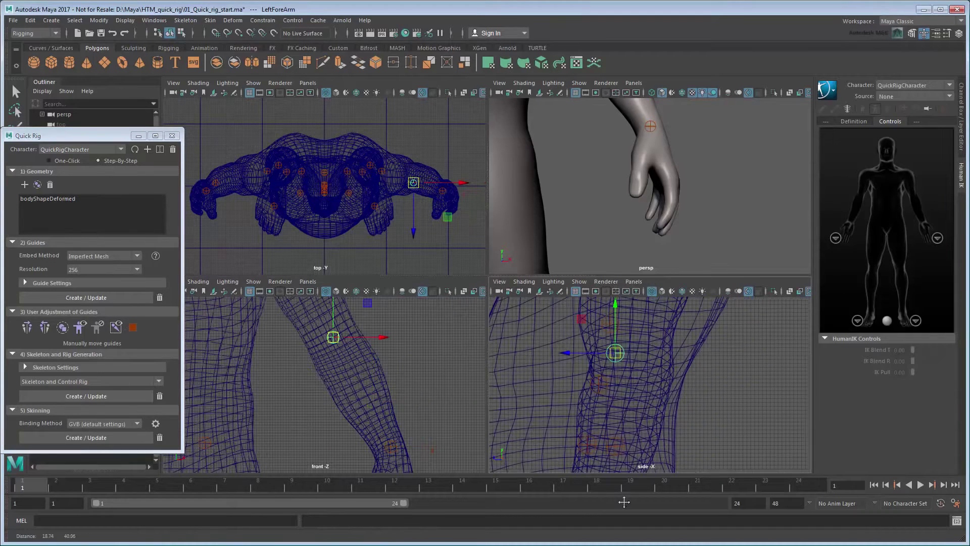
drag(615, 351, 633, 373)
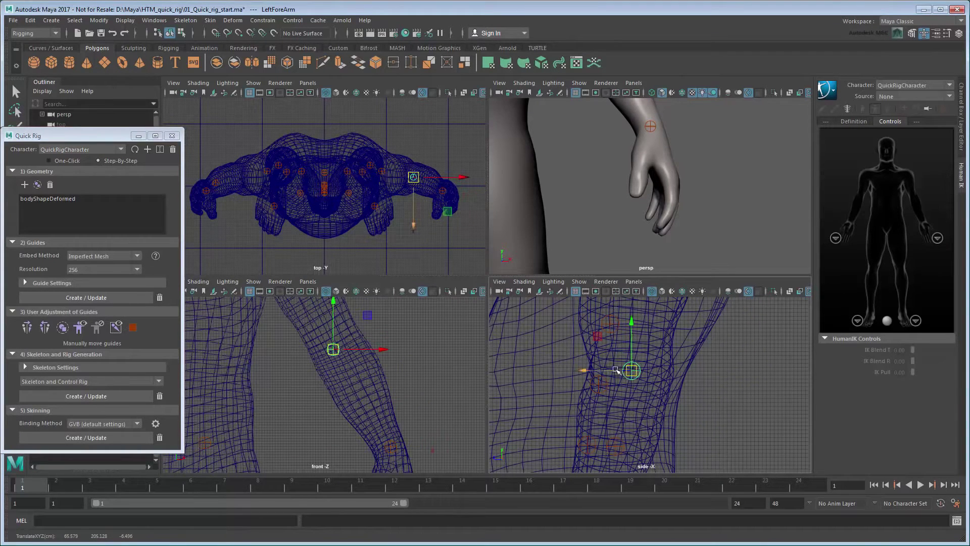
mouse_move(381, 349)
mouse_down()
mouse_move(379, 360)
mouse_move(383, 349)
mouse_up()
Raise the left arm guide and the left shoulder guide slightly in the front view.
scroll(343, 354, down, 6)
click(378, 374)
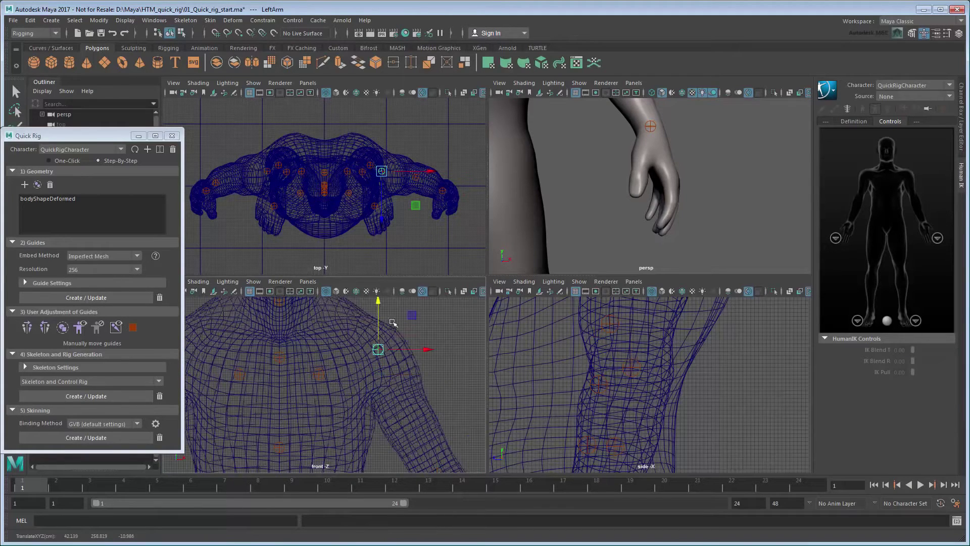
drag(318, 374, 319, 355)
scroll(379, 385, down, 2)
key(q)
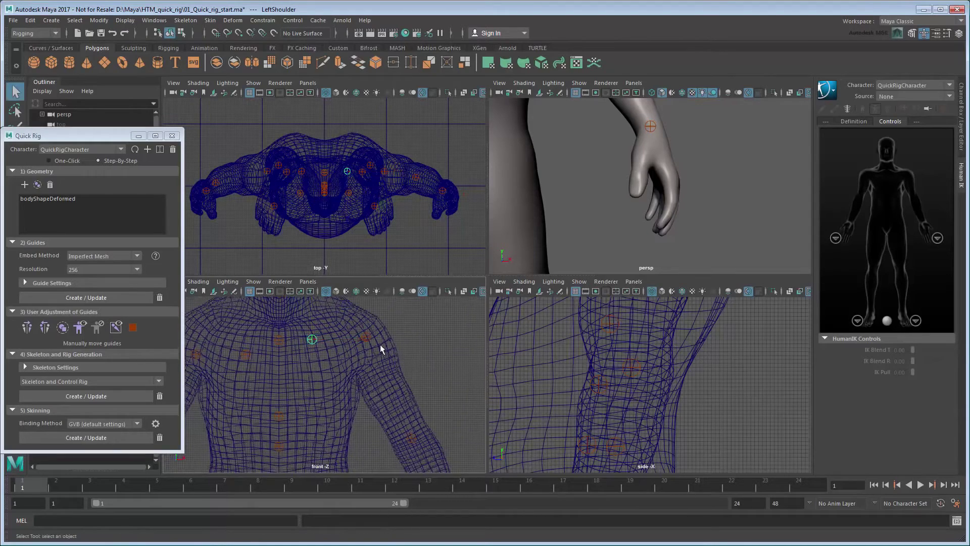
Shift the left toe base guide back along the foot in the side view, and restore the single perspective view.
click(410, 437)
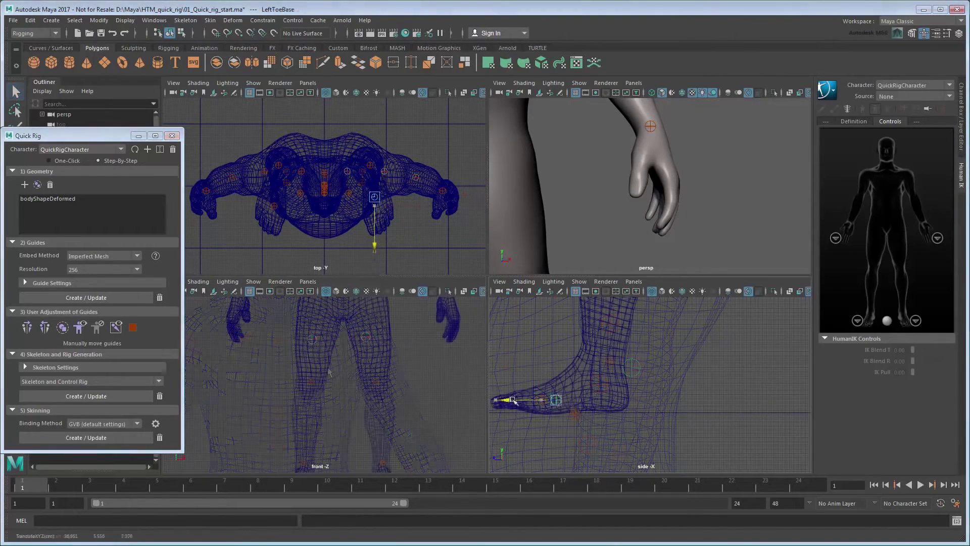
click(572, 398)
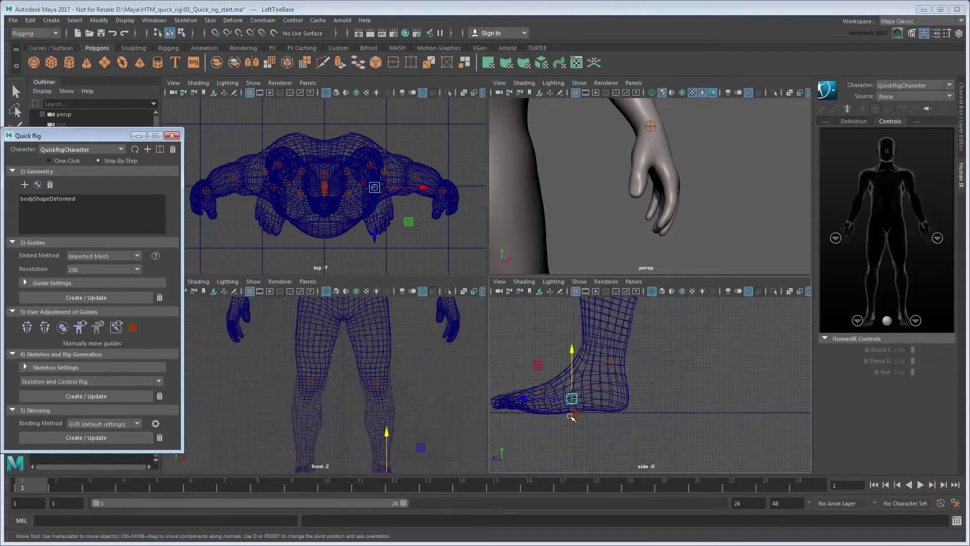
scroll(394, 422, down, 5)
scroll(394, 422, down, 1)
scroll(666, 432, down, 8)
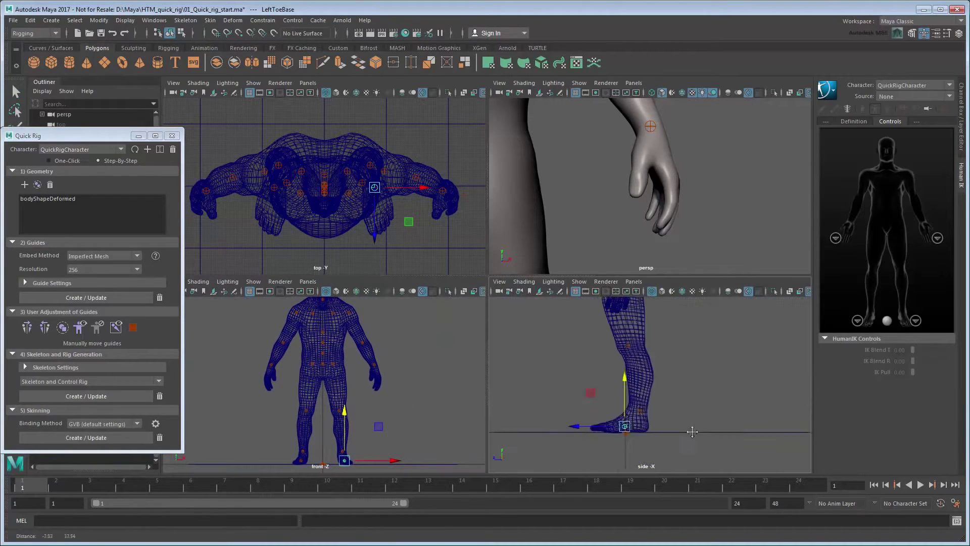
scroll(666, 432, down, 2)
click(698, 411)
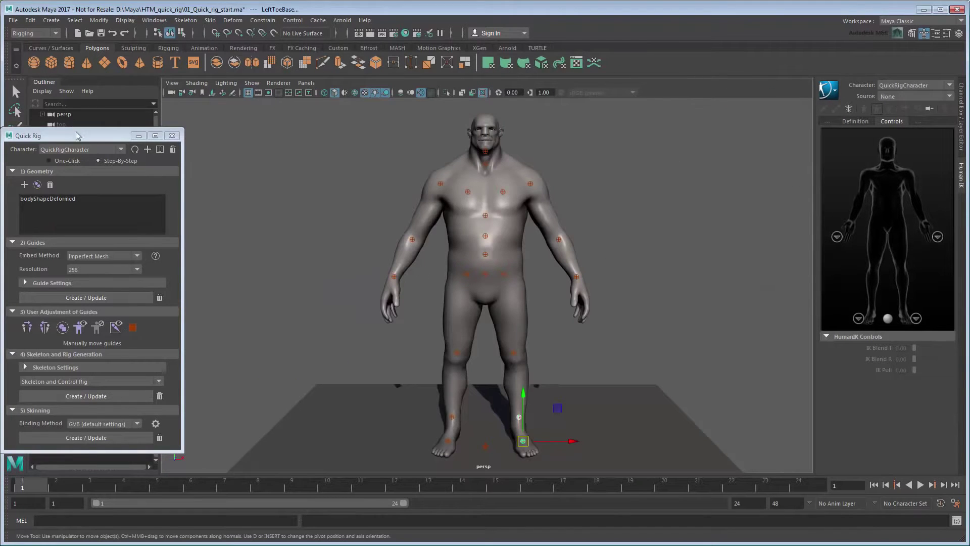
Generate the skeleton and control rig from the adjusted guides in Quick Rig, with T-Stance Correction enabled and Mirrored Behavior joint alignment.
drag(81, 135, 243, 109)
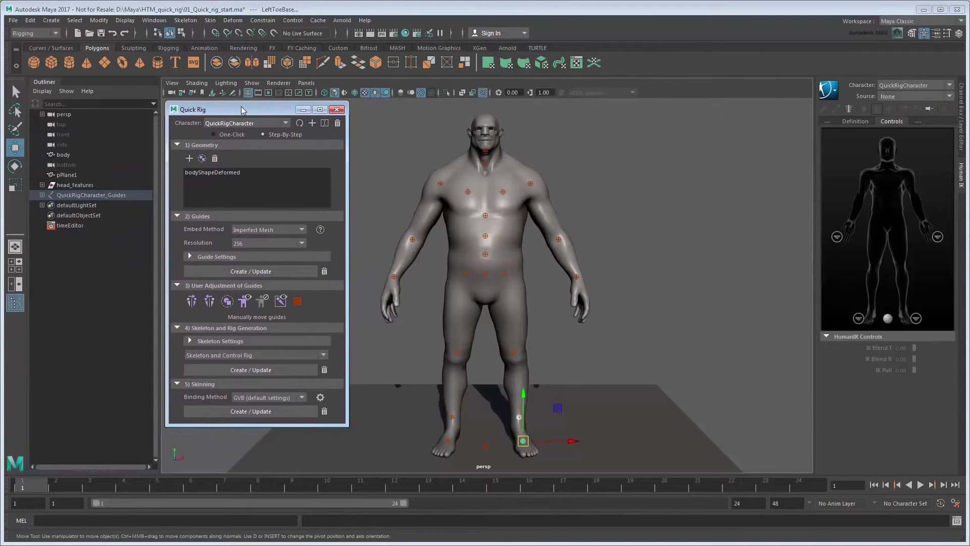
click(308, 340)
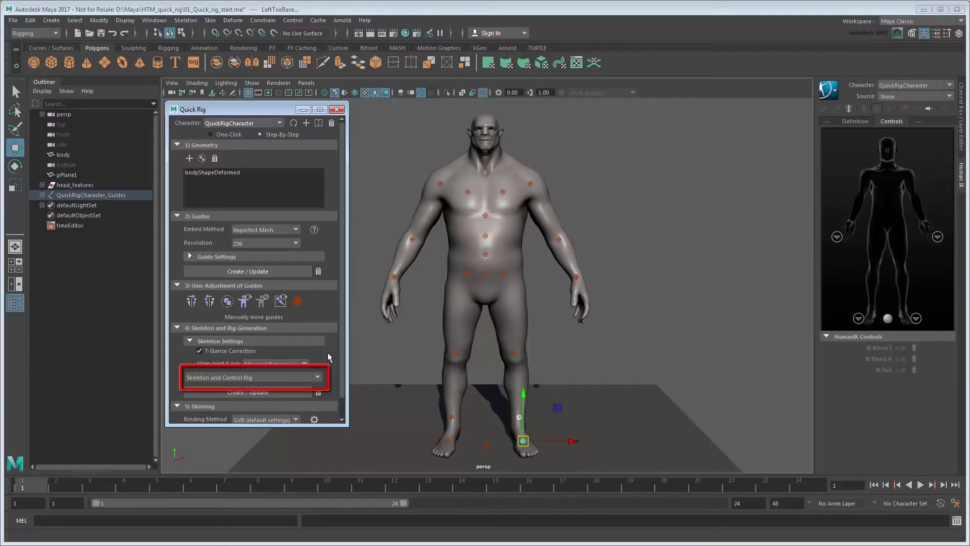
click(293, 393)
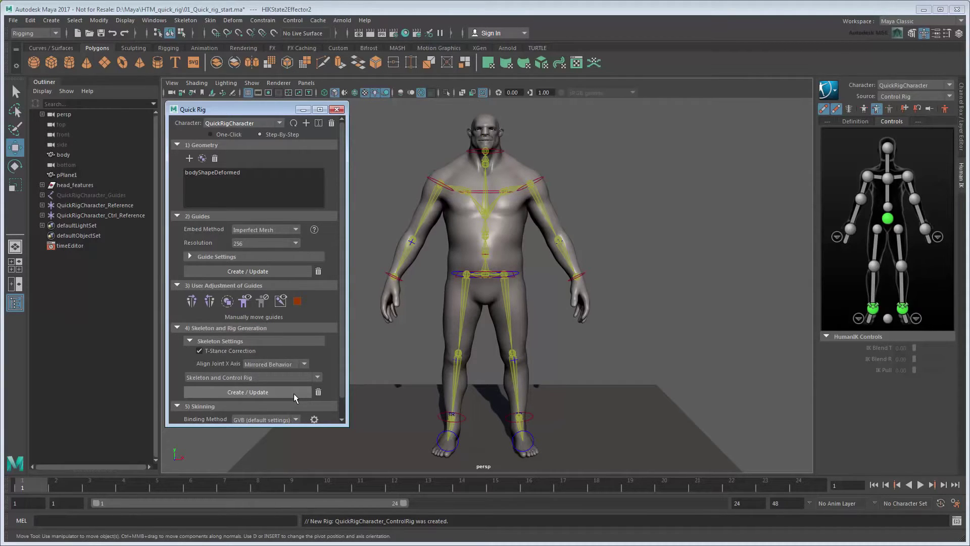
Skin the body to the skeleton using the GVB (default settings) binding method, and close Quick Rig.
scroll(343, 407, down, 1)
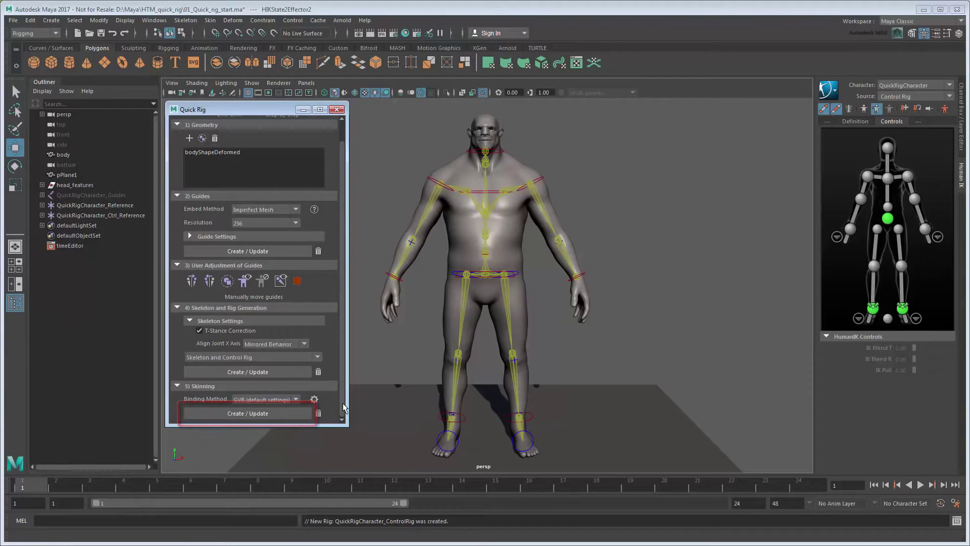
click(298, 413)
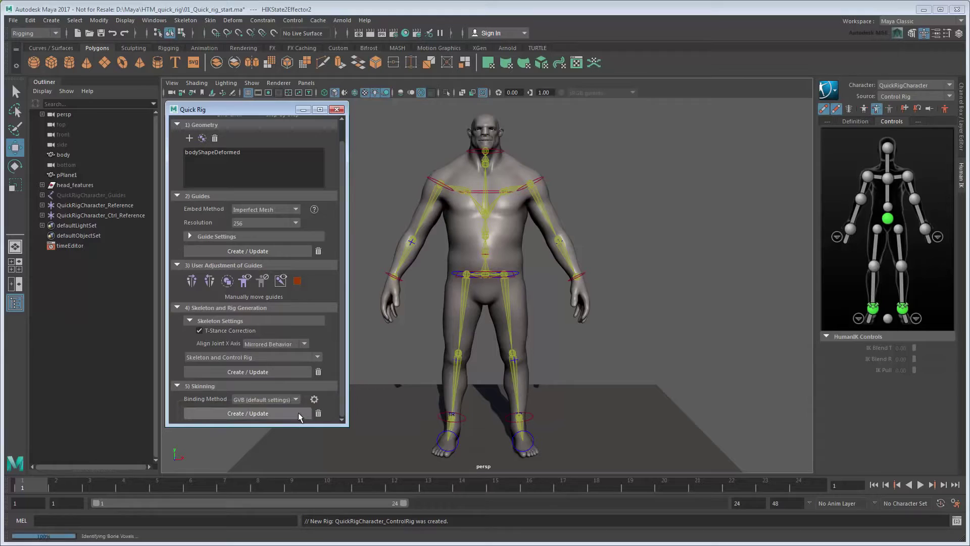
click(337, 109)
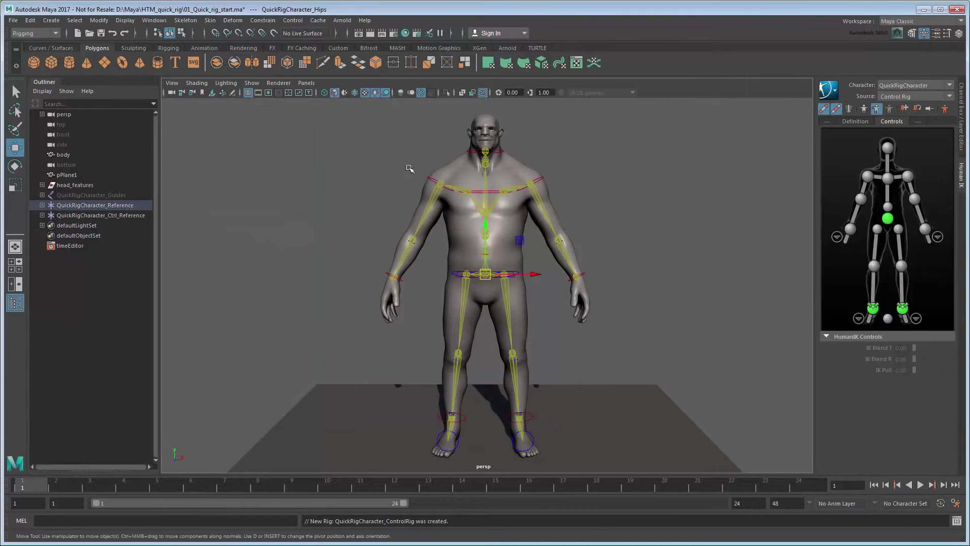
Test the skinning by raising the left hand control in front of the chest, inspect the arm from the side, and restore the pose.
key(f)
alt+drag(557, 338, 469, 333)
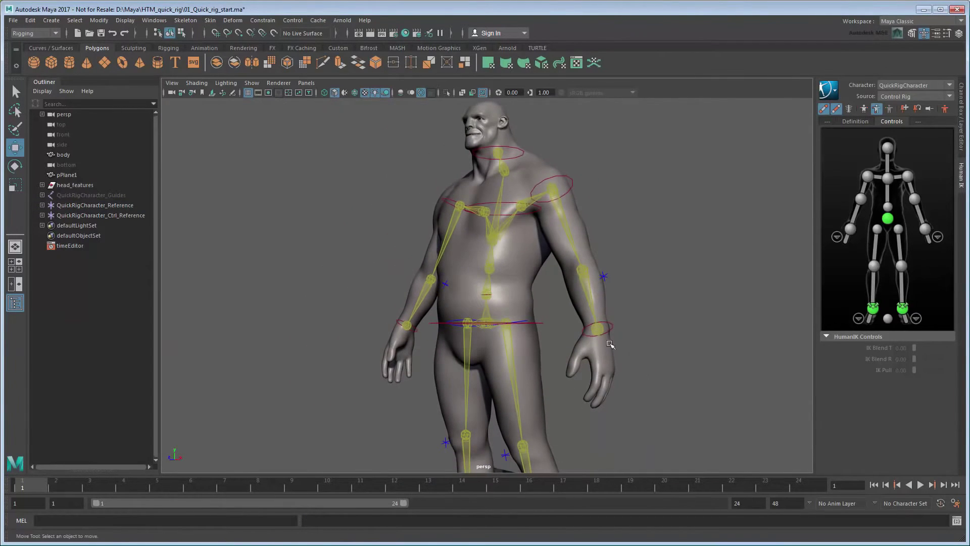
click(599, 330)
drag(600, 331, 433, 135)
key(e)
alt+right_drag(439, 139, 535, 197)
alt+middle_drag(535, 197, 485, 374)
alt+drag(485, 375, 520, 328)
click(626, 291)
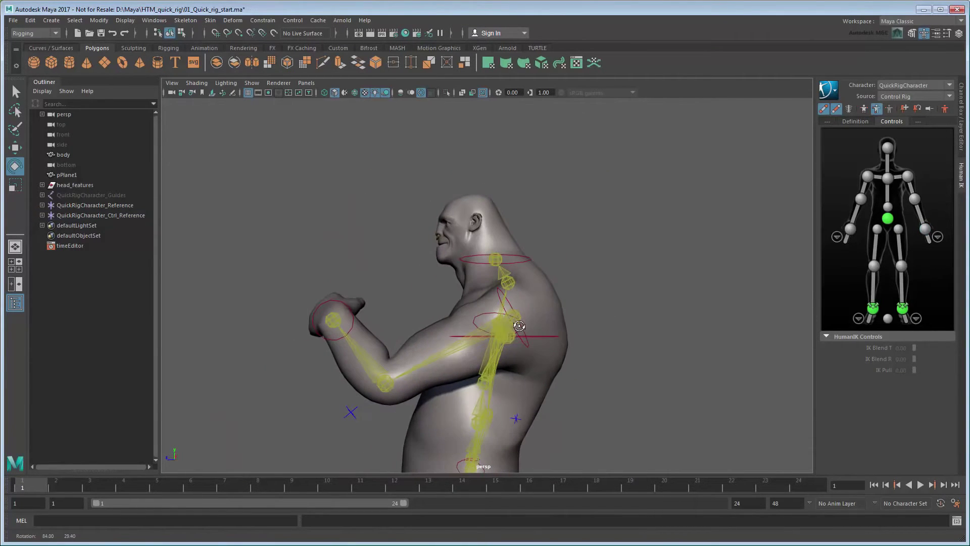
scroll(522, 331, down, 5)
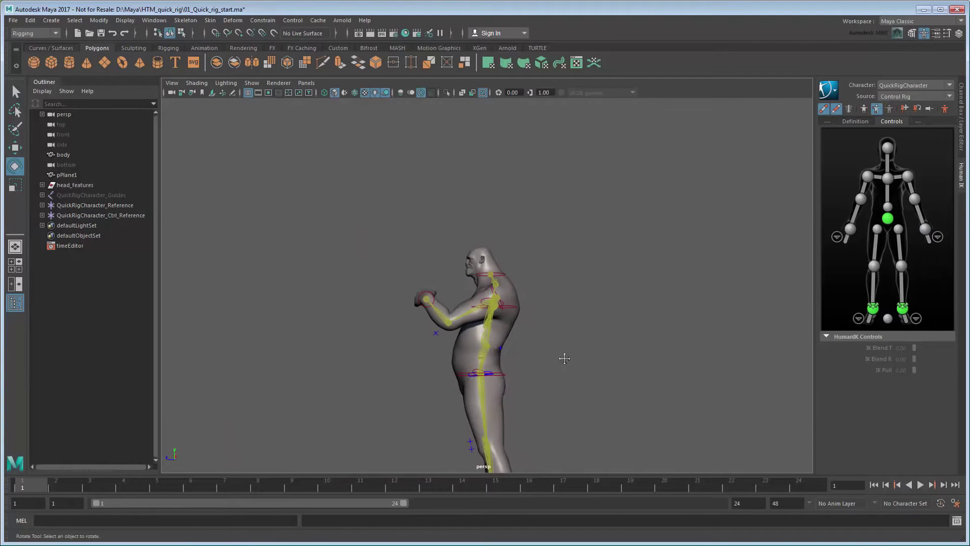
alt+middle_drag(565, 359, 521, 277)
alt+drag(521, 277, 600, 280)
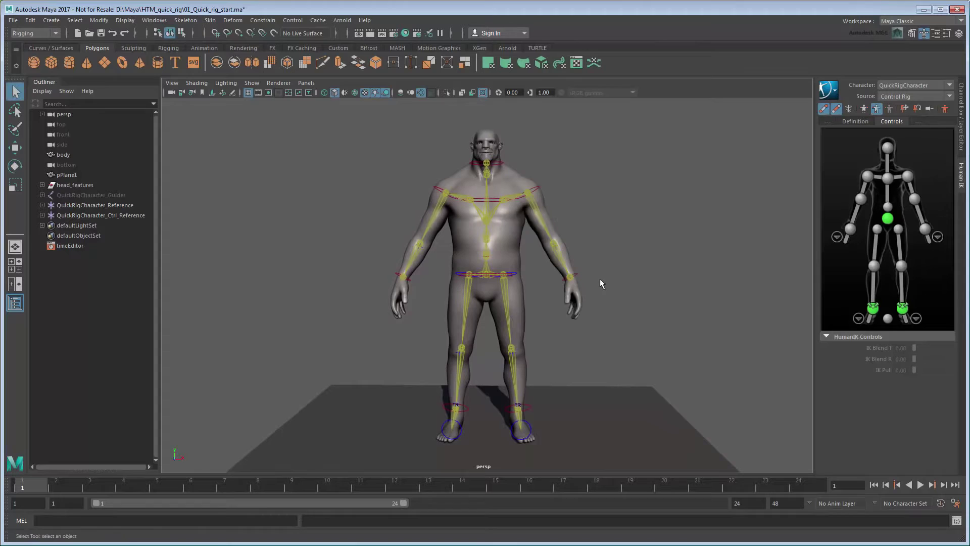
Test-rotate the head control to check whether the eyes, teeth and piercings follow, and undo the rotation.
scroll(599, 278, up, 5)
alt+middle_drag(587, 131, 590, 357)
scroll(589, 356, up, 4)
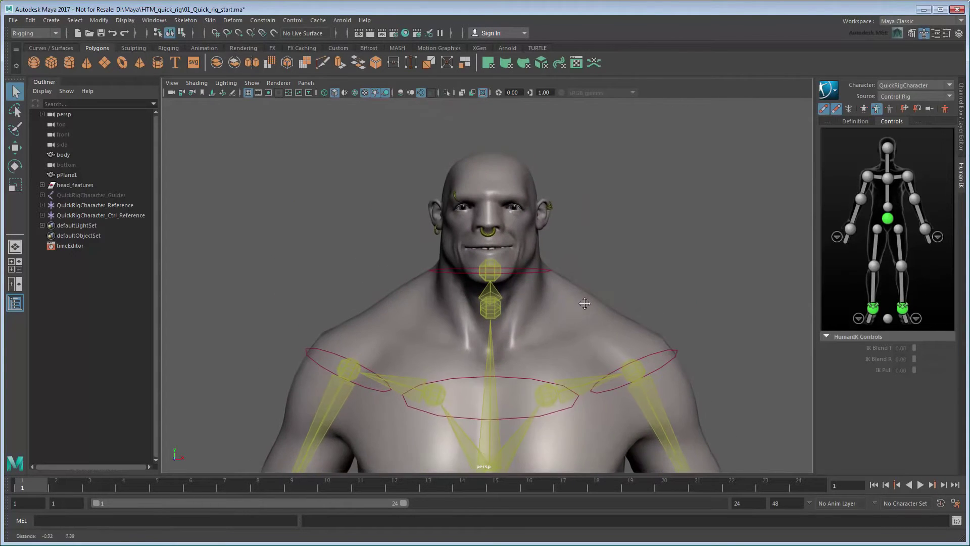
click(562, 290)
key(e)
mouse_move(535, 291)
mouse_down()
mouse_move(480, 291)
mouse_move(529, 291)
mouse_up()
key(ctrl+z)
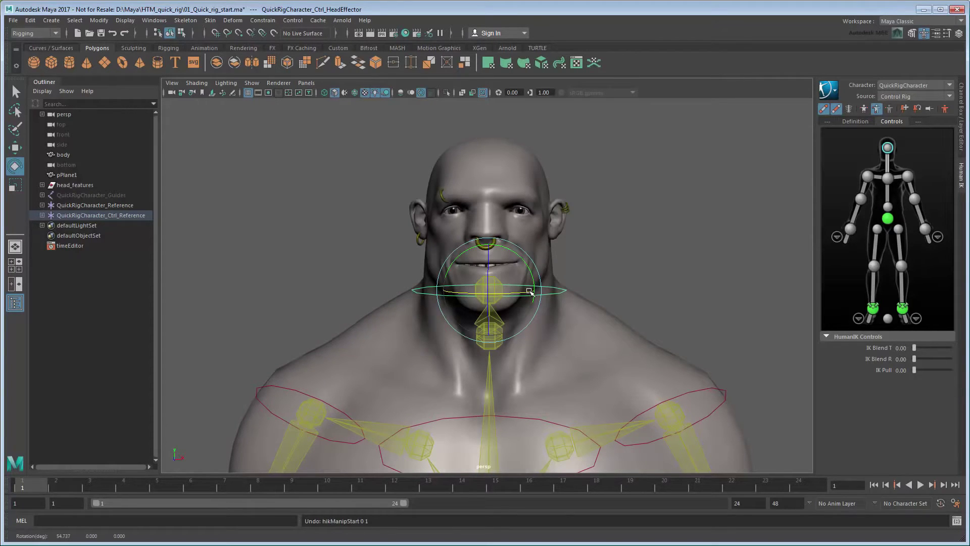
key(q)
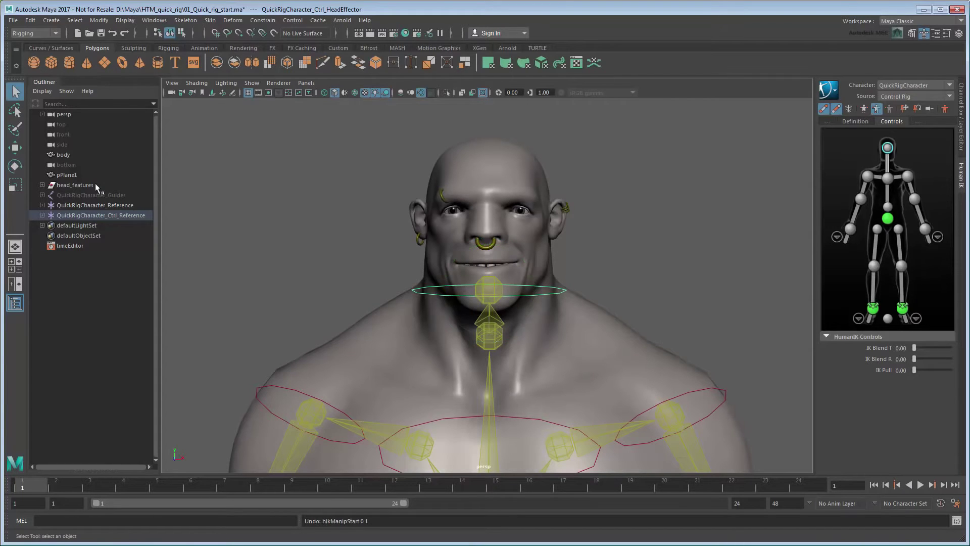
Move the pivot of the head_features group onto the head joint by snapping it to the joint's centre.
click(96, 186)
scroll(632, 325, down, 6)
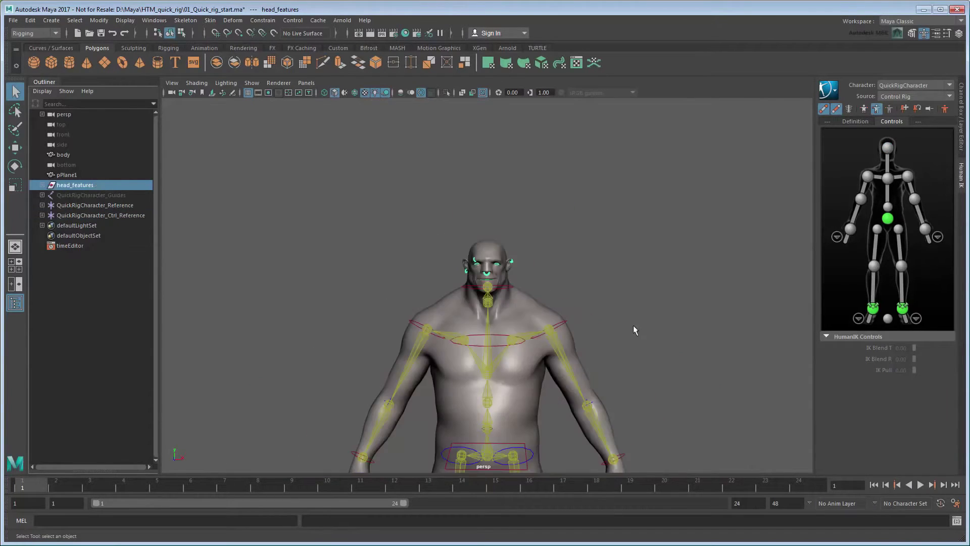
alt+middle_drag(632, 329, 611, 101)
scroll(581, 200, down, 3)
alt+middle_drag(579, 205, 571, 237)
key(w)
key(Insert)
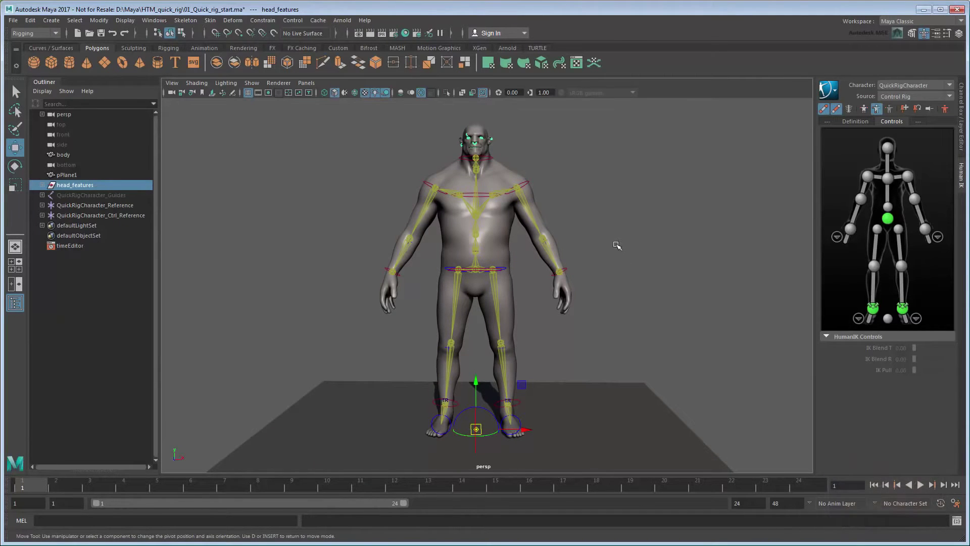
scroll(559, 150, up, 5)
scroll(595, 304, up, 4)
alt+middle_drag(559, 150, 652, 376)
alt+drag(652, 377, 617, 366)
alt+middle_drag(581, 374, 604, 346)
scroll(605, 347, up, 4)
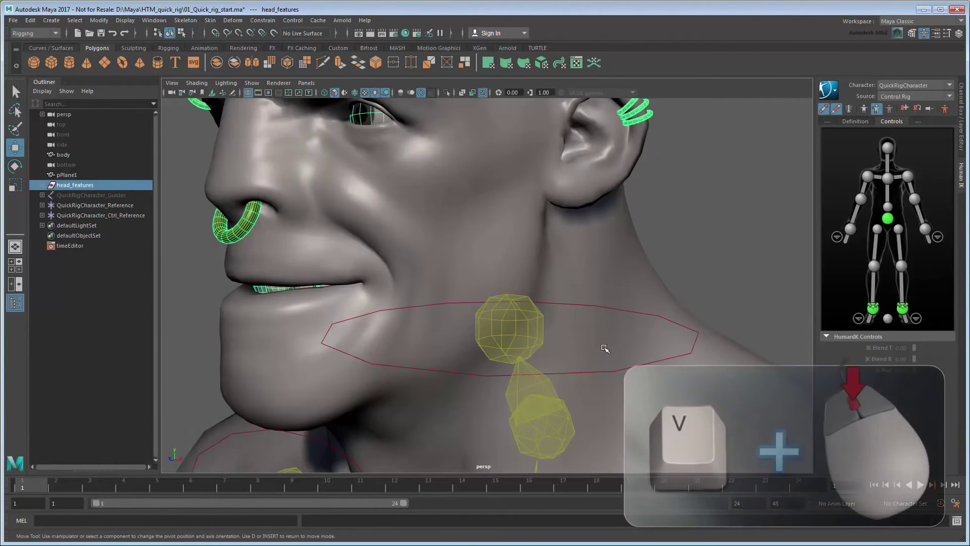
key(v)
drag(531, 339, 509, 328)
key(Insert)
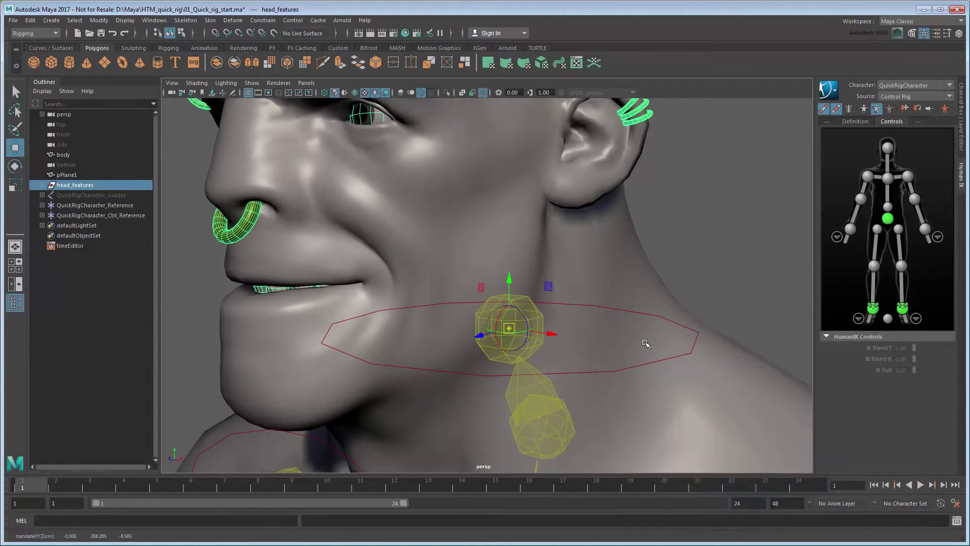
key(Insert)
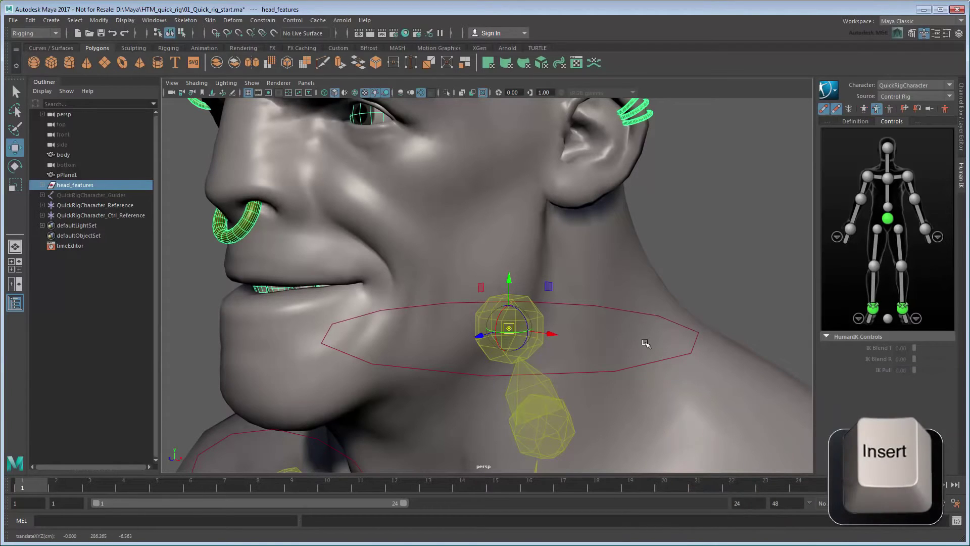
Expand the QuickRigCharacter_Reference hierarchy down to QuickRigCharacter_Head, and widen the Outliner to show the full joint names.
alt+drag(612, 358, 616, 358)
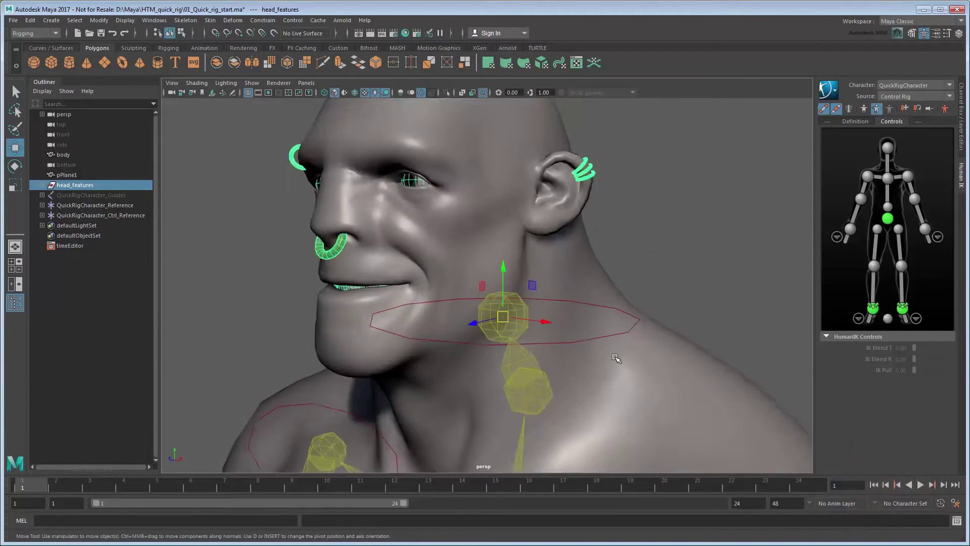
scroll(616, 357, down, 2)
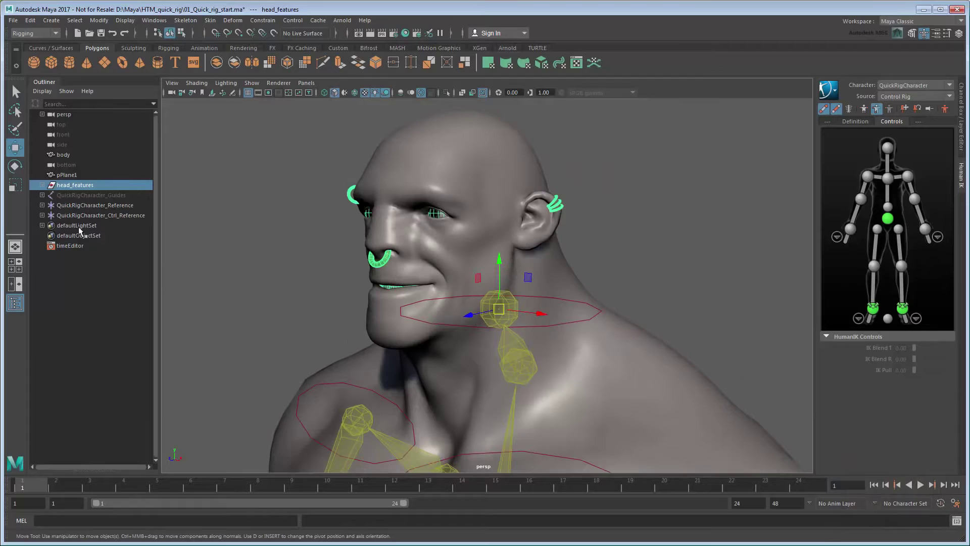
click(42, 205)
click(48, 216)
click(54, 246)
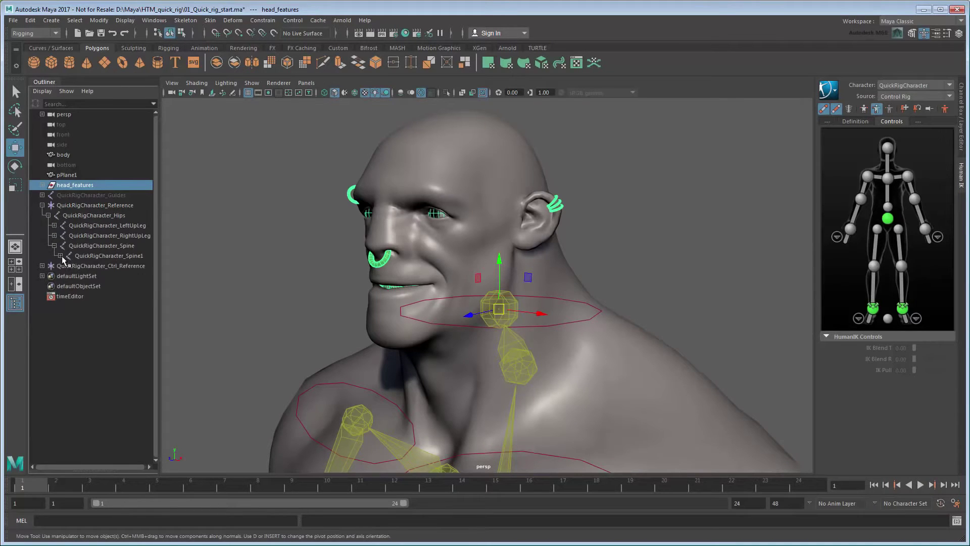
click(60, 256)
click(66, 266)
click(72, 296)
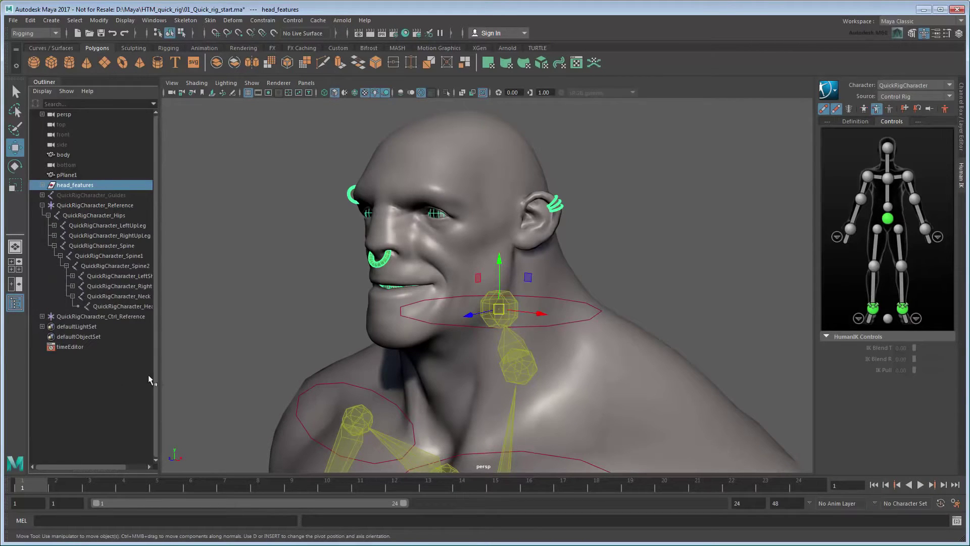
drag(158, 377, 190, 354)
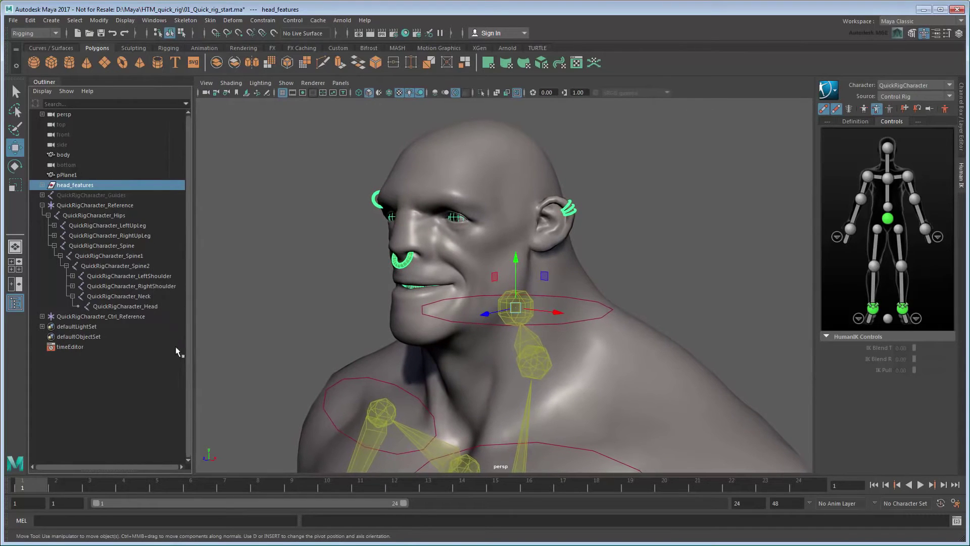
Parent-constrain the head_features group to the QuickRigCharacter_Head joint and clear the selection.
click(151, 307)
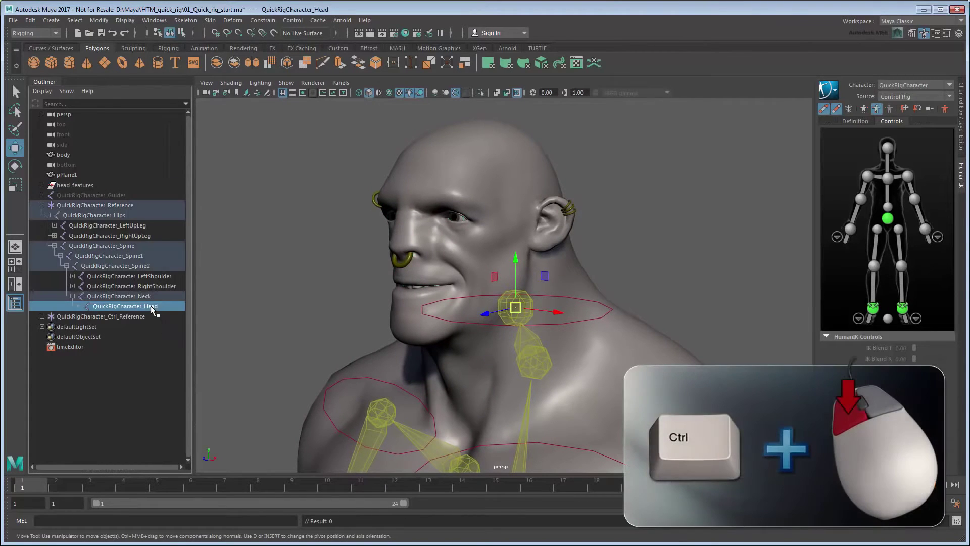
ctrl+click(95, 185)
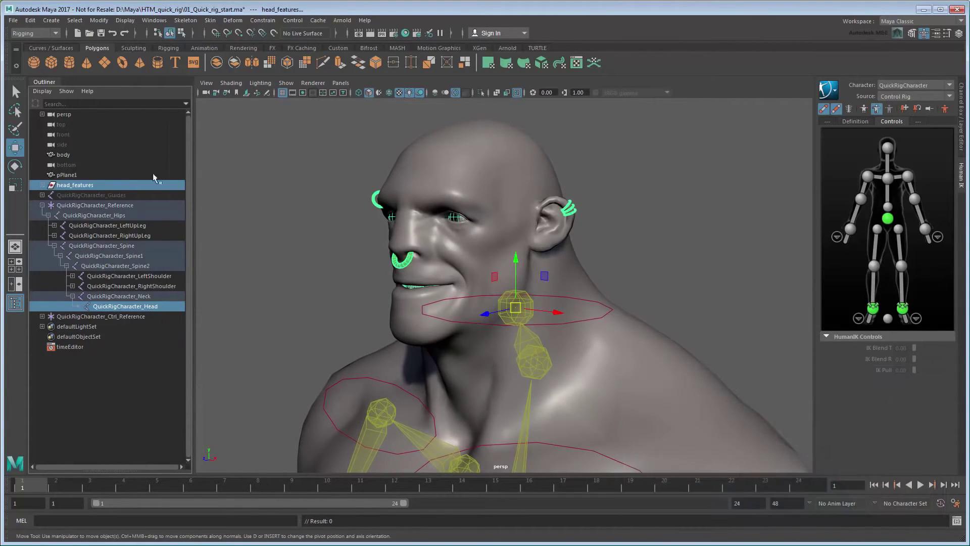
click(262, 20)
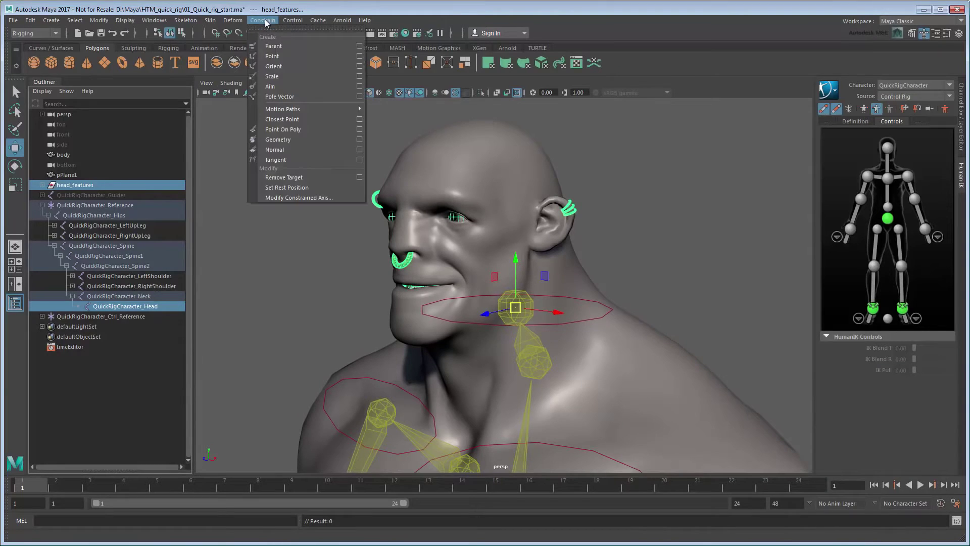
click(319, 47)
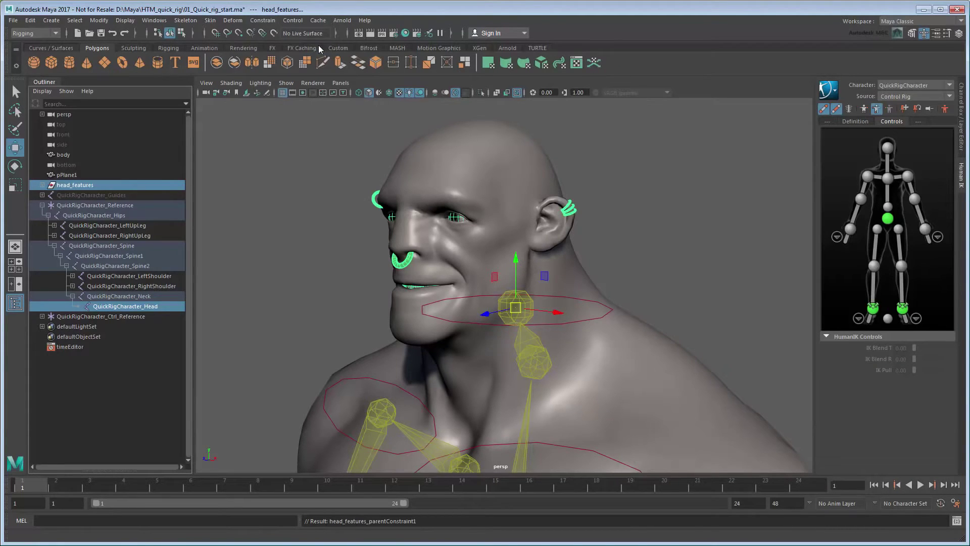
click(323, 143)
Test the parent constraint by turning the head control sideways, and undo the rotation.
click(601, 315)
key(e)
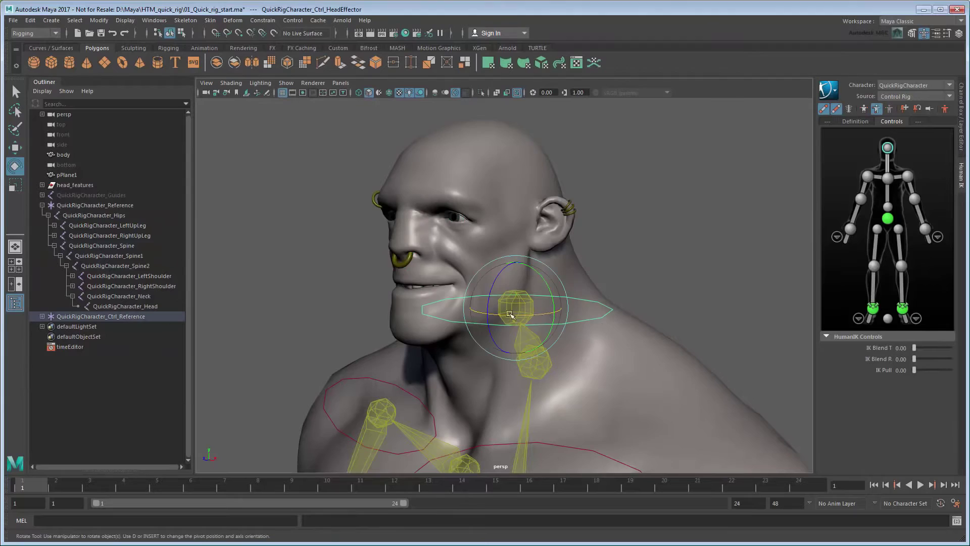
drag(510, 314, 540, 318)
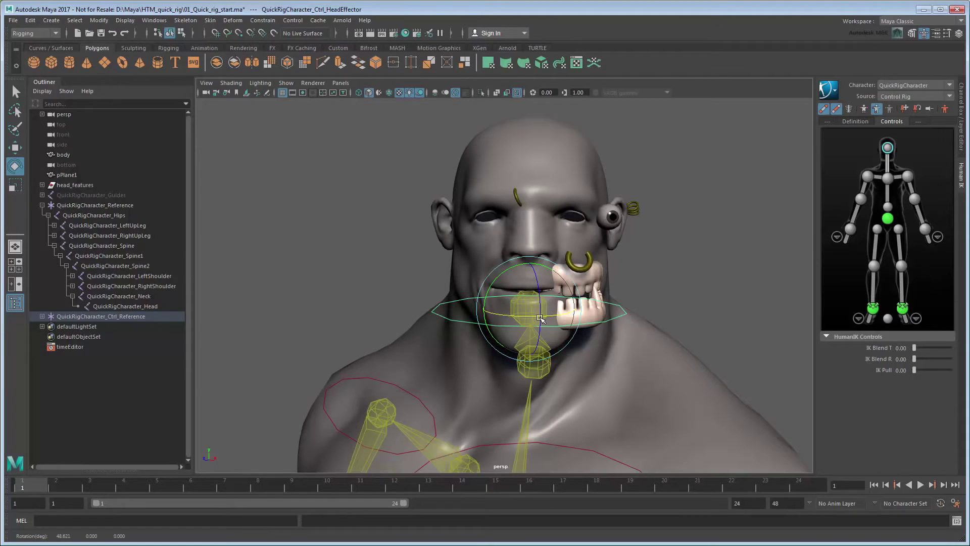
key(q)
key(ctrl+z)
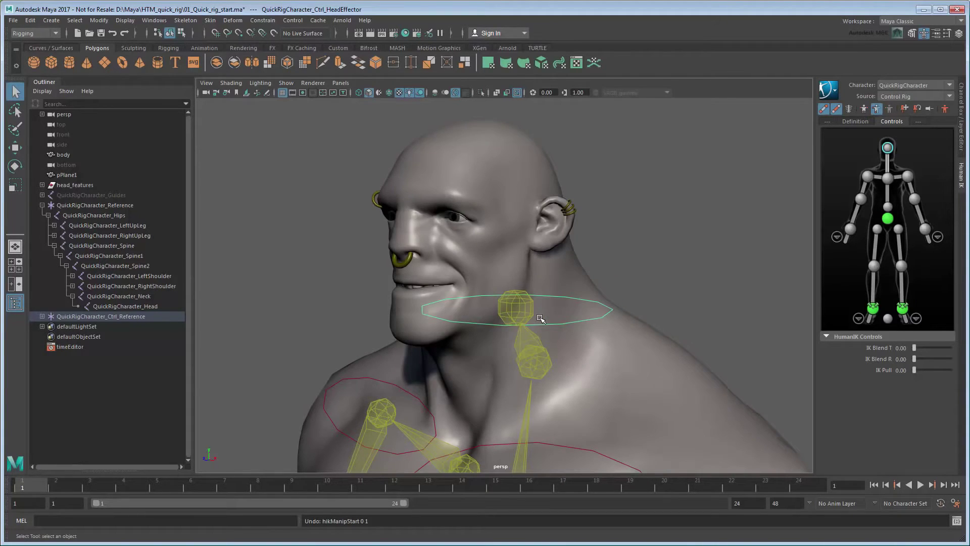
Open the Paint Skin Weights tool with its settings for the body mesh.
click(475, 223)
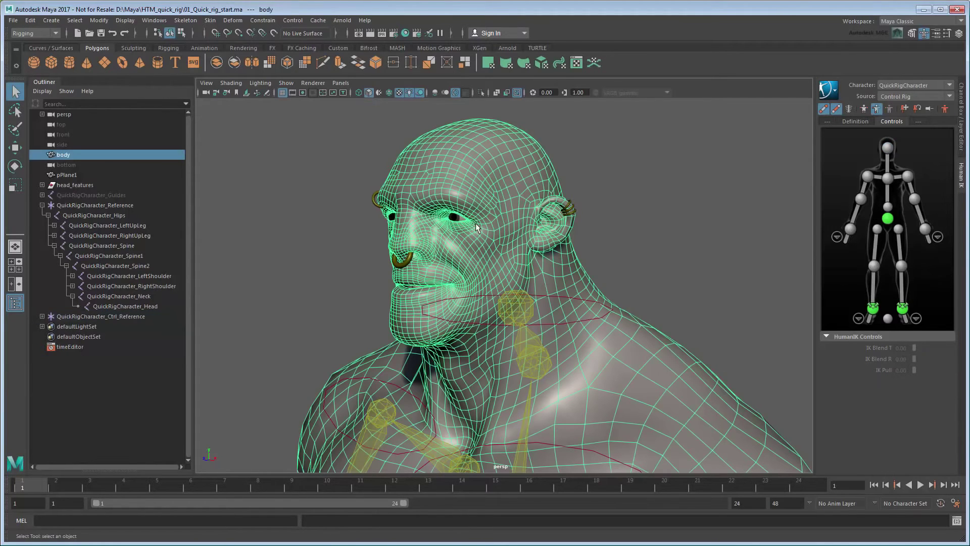
click(209, 20)
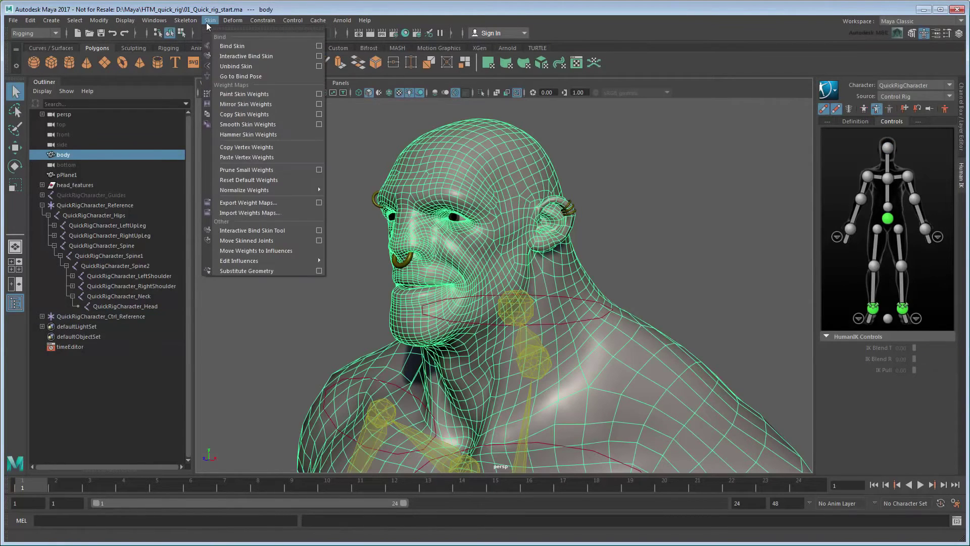
click(320, 94)
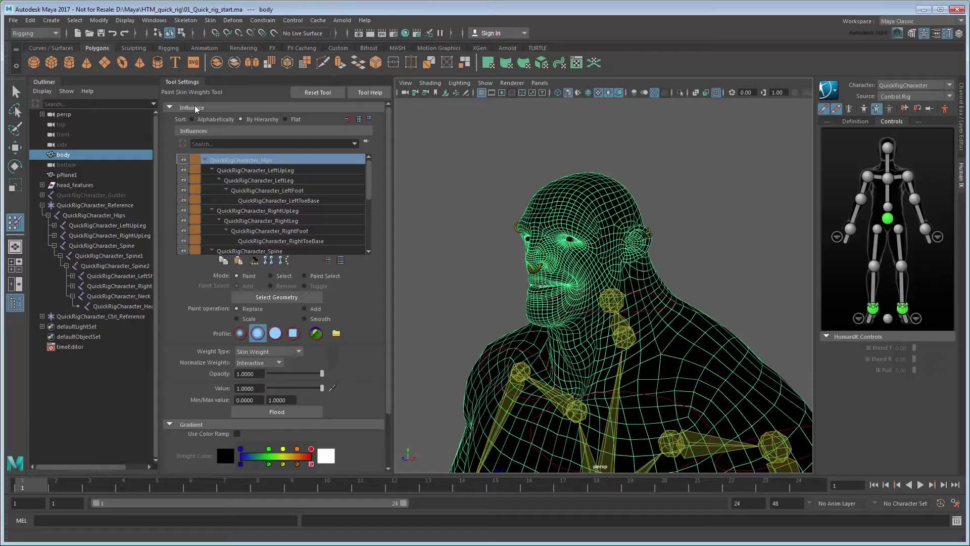
Paint the QuickRigCharacter_Head influence over the whole head using Replace with opacity 1 and value 1.
drag(369, 180, 373, 226)
click(317, 211)
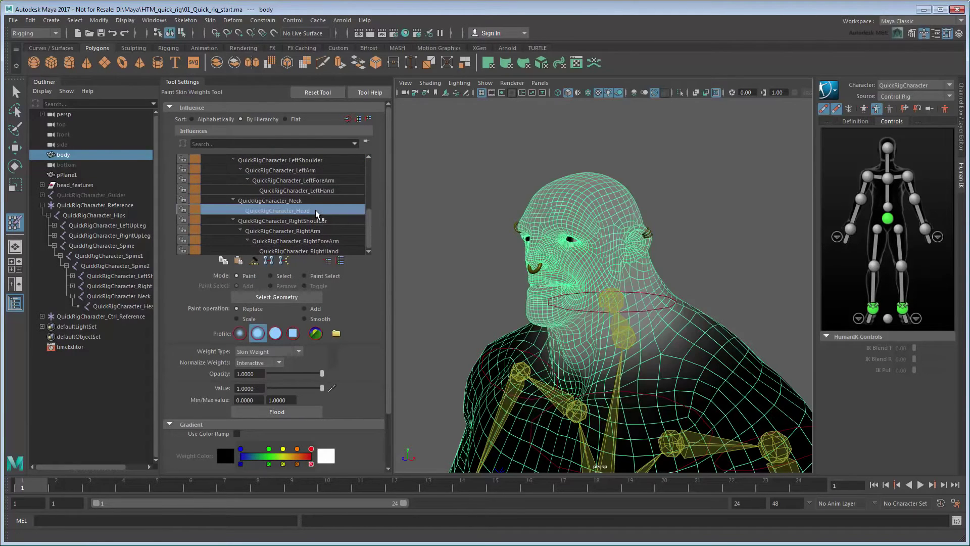
scroll(480, 228, up, 5)
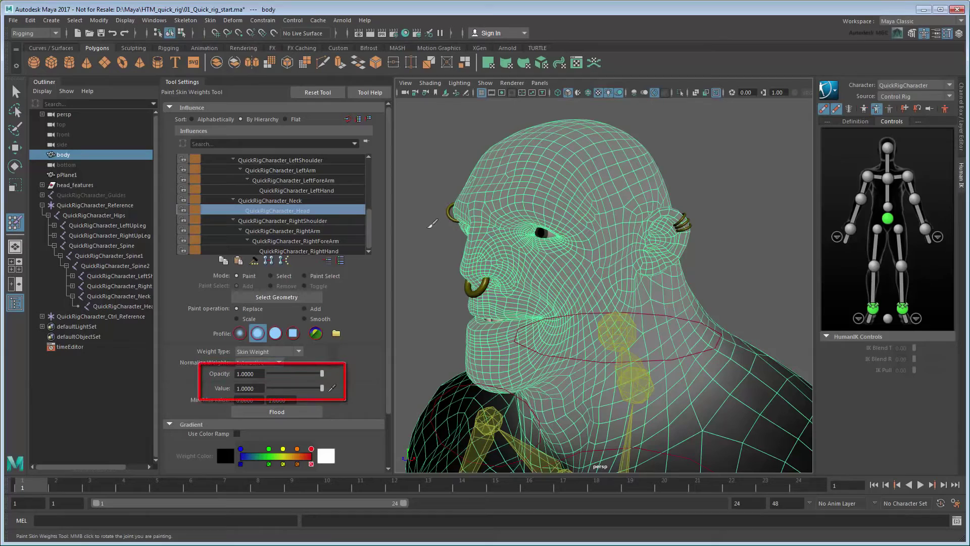
mouse_move(563, 185)
mouse_down()
mouse_move(658, 220)
mouse_move(485, 308)
mouse_move(464, 207)
mouse_move(607, 198)
mouse_move(672, 262)
mouse_move(597, 136)
mouse_move(531, 173)
mouse_up()
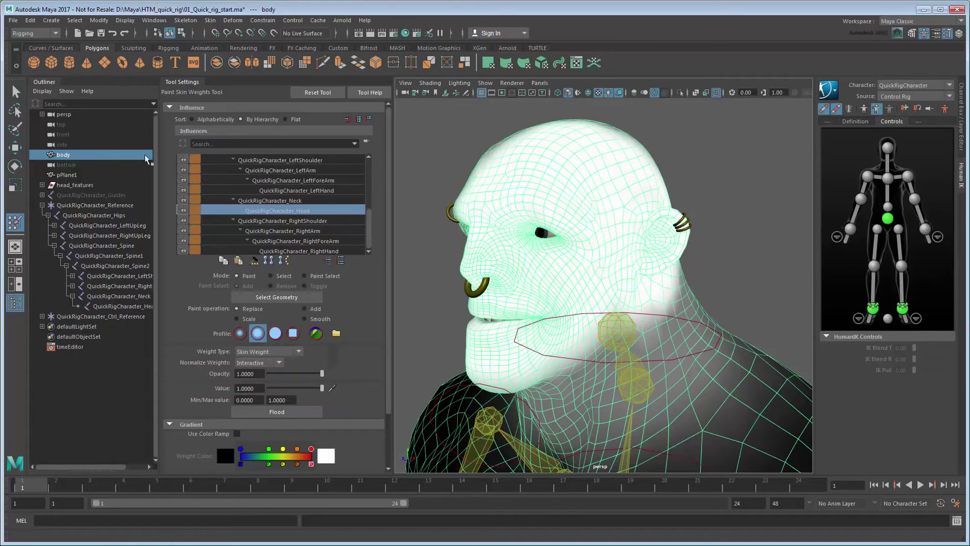
Hide the head_features group and reselect the body mesh for weight painting.
click(68, 185)
key(ctrl+h)
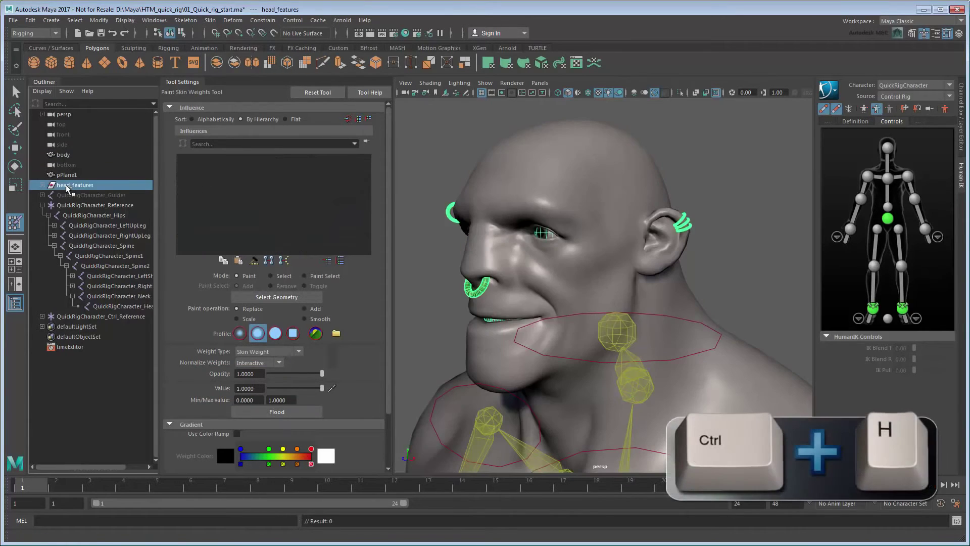
key(ctrl+h)
click(67, 156)
Paint the remaining face, eye-socket and mouth areas fully to the head joint with Replace, and smooth the weights toward the neck.
mouse_move(707, 223)
alt+mouse_down()
mouse_move(609, 193)
mouse_move(613, 172)
alt+mouse_up()
mouse_move(568, 170)
mouse_down()
mouse_move(557, 186)
mouse_move(537, 145)
mouse_move(526, 167)
mouse_move(584, 330)
mouse_move(494, 264)
mouse_up()
scroll(556, 187, up, 3)
alt+drag(530, 226, 684, 318)
scroll(579, 344, up, 5)
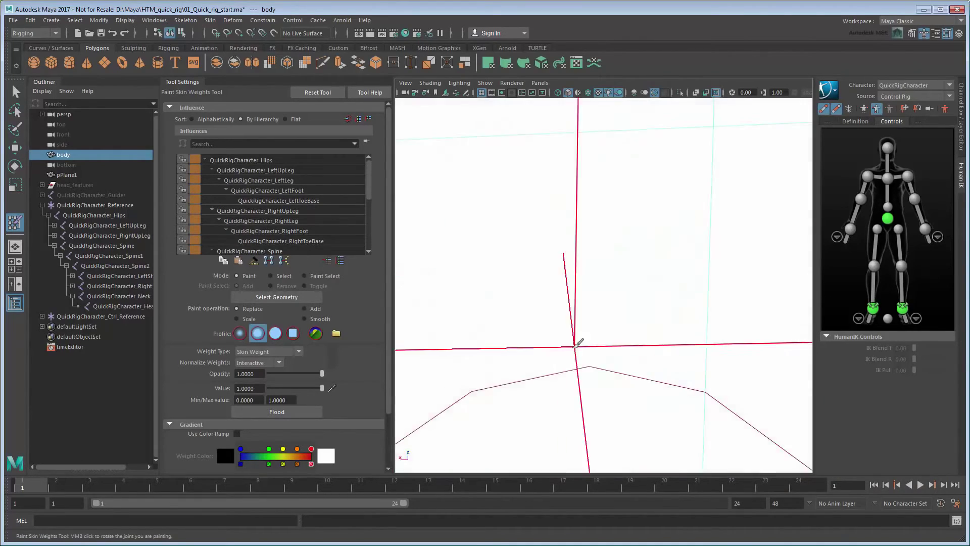
scroll(577, 343, down, 10)
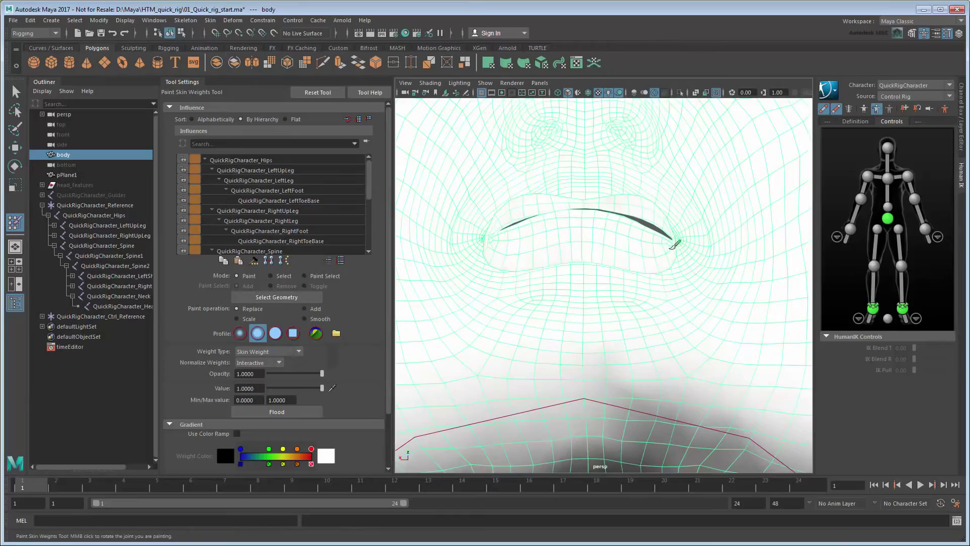
scroll(549, 192, down, 5)
scroll(682, 264, up, 5)
alt+middle_drag(627, 220, 646, 307)
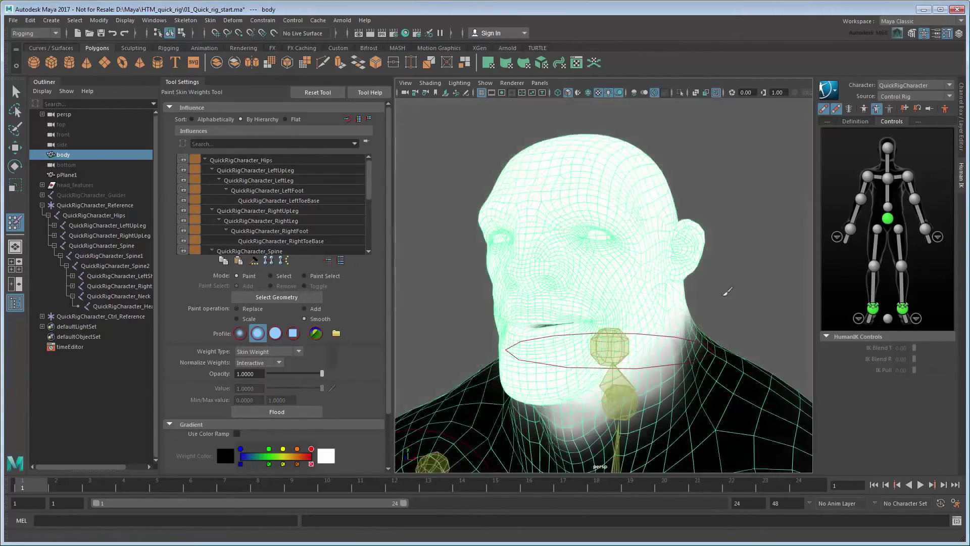
alt+drag(727, 293, 493, 297)
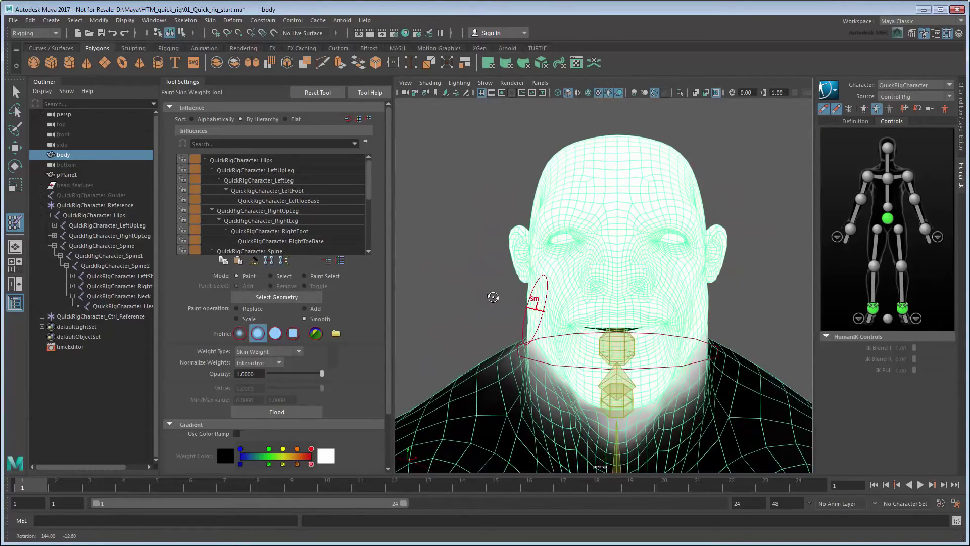
Leave weight painting and unhide the head_features group.
key(q)
click(76, 185)
key(shift+h)
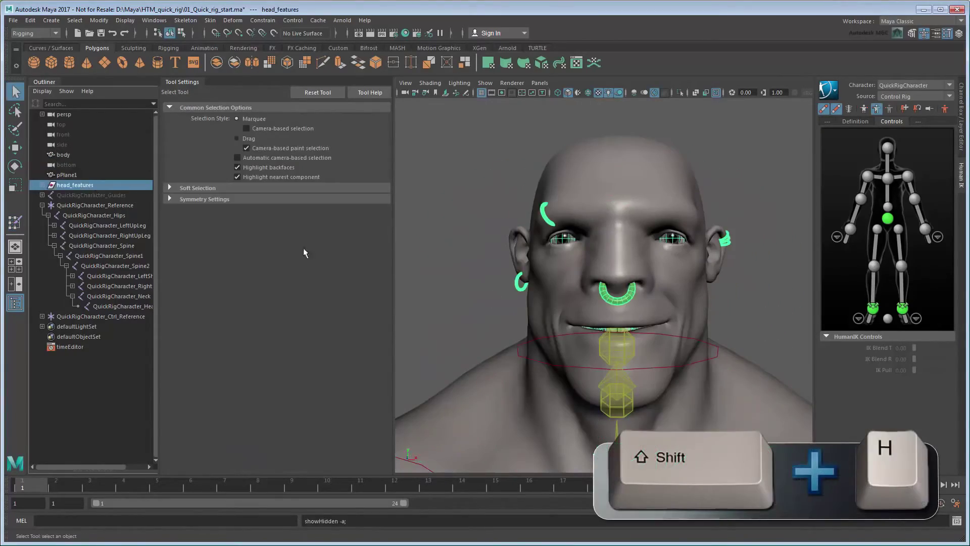
Test the head weights by rotating the head control sideways and inspecting the deformation around the head.
click(472, 297)
click(692, 365)
key(e)
drag(580, 351, 561, 357)
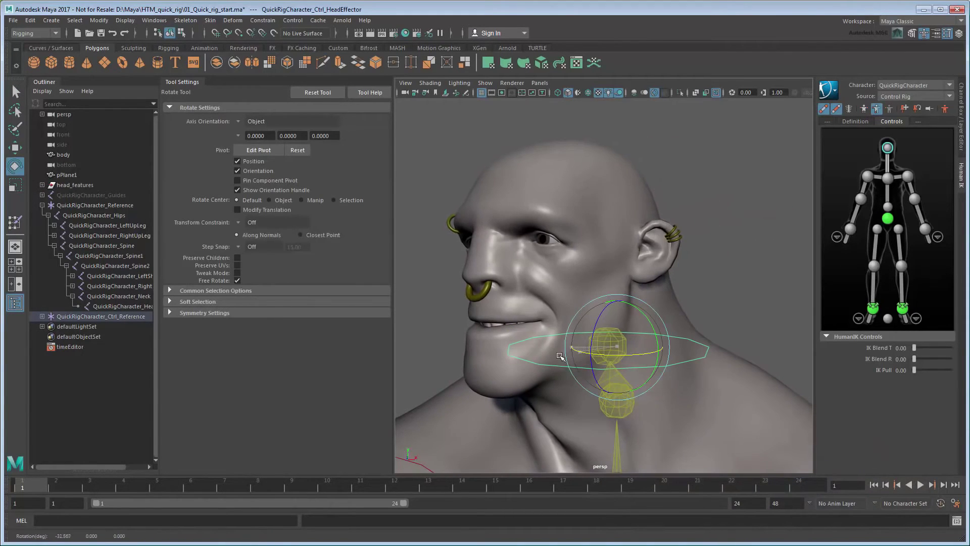
click(747, 291)
alt+drag(747, 291, 547, 310)
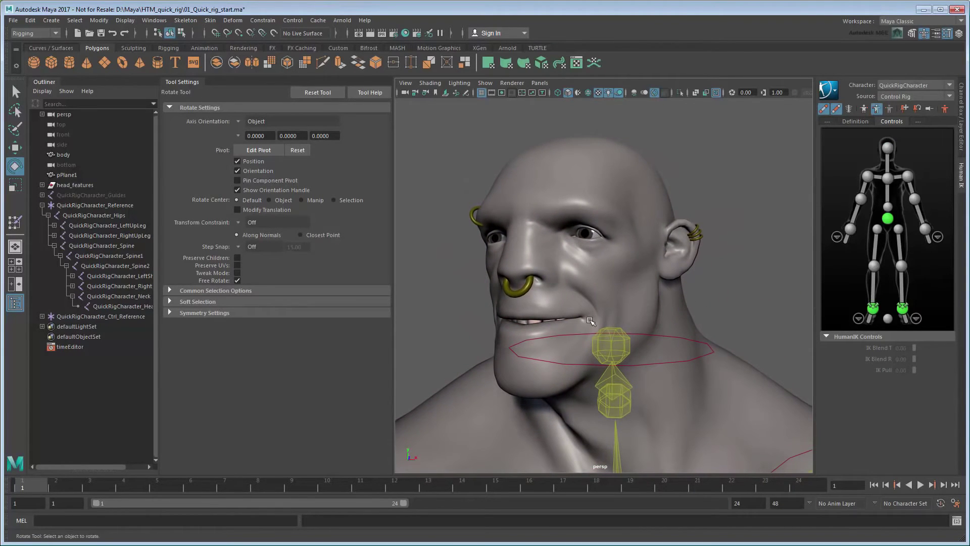
Reactivate Paint Skin Weights on the body mesh and lock the weights of the QuickRigCharacter_Head influence.
key(q)
click(615, 303)
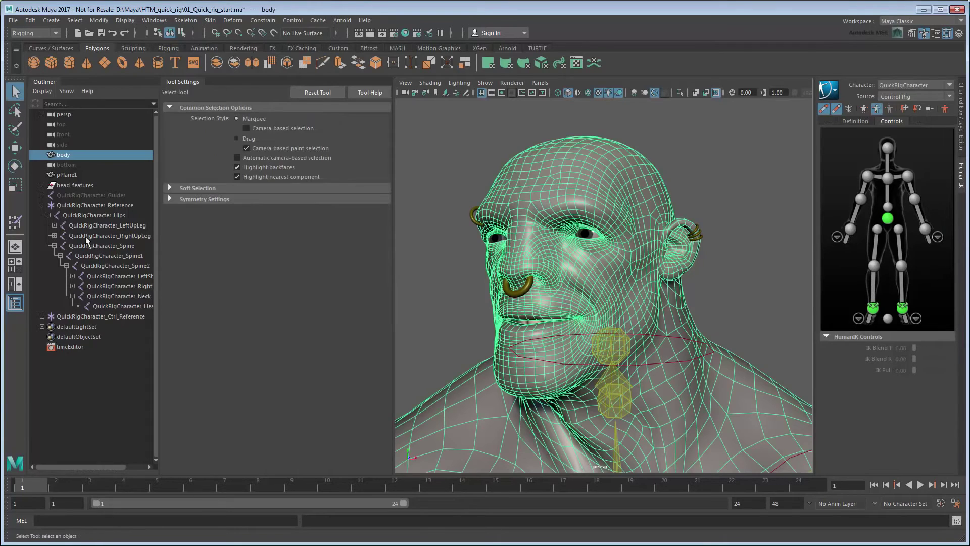
click(15, 223)
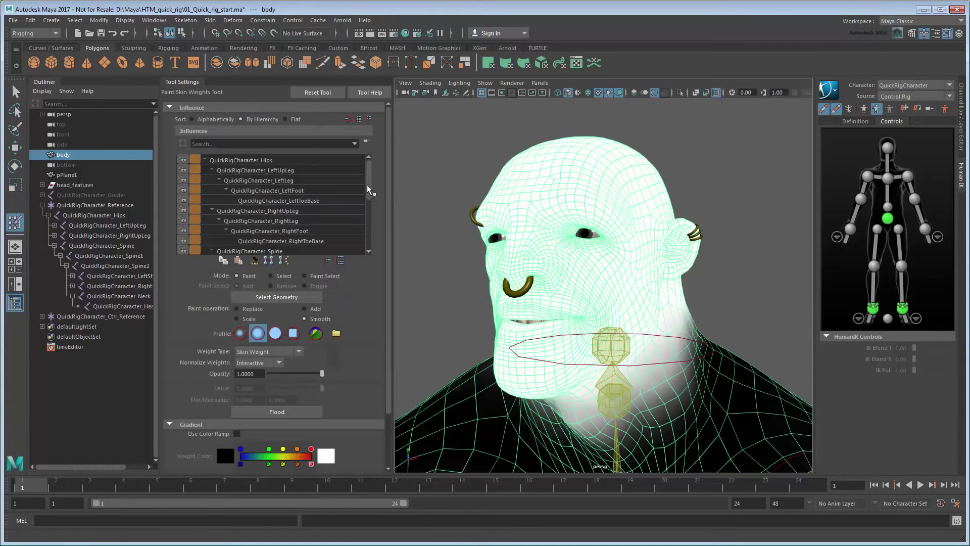
drag(367, 184, 368, 232)
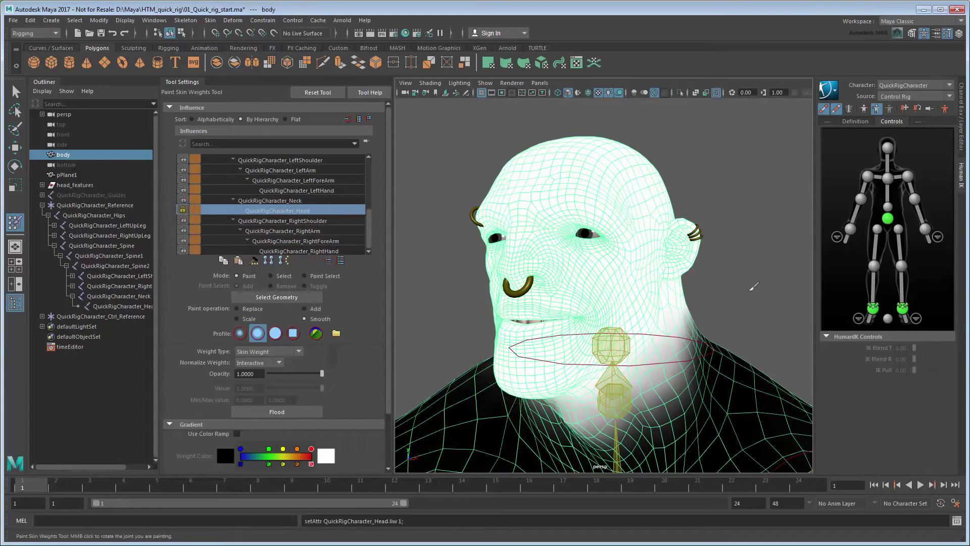
Return the character to its stance pose with the head control selected, and clear the selection.
key(q)
click(711, 351)
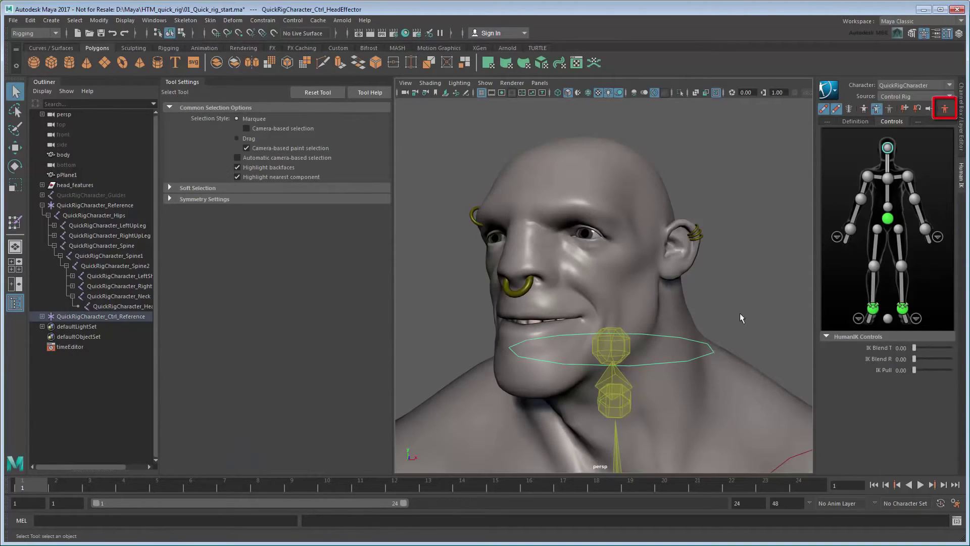
click(946, 112)
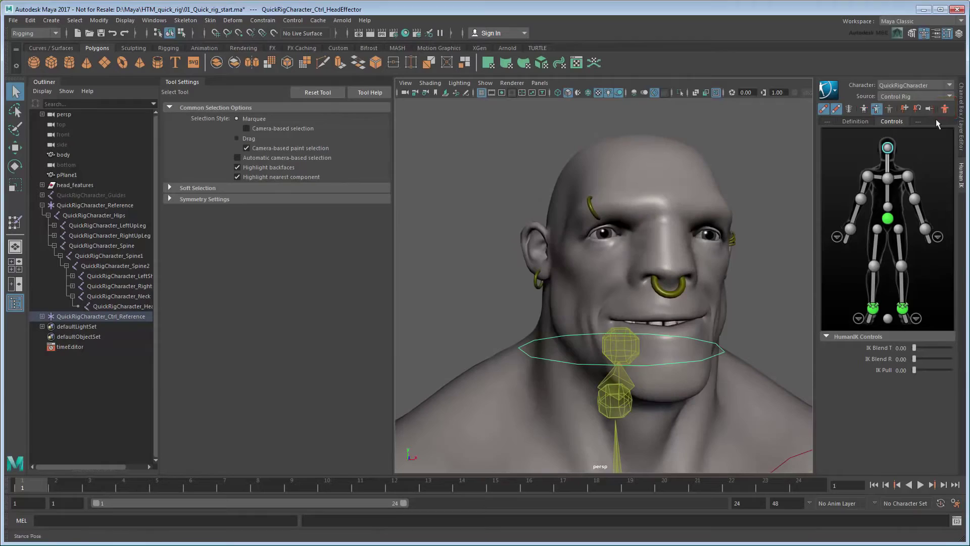
scroll(669, 322, down, 3)
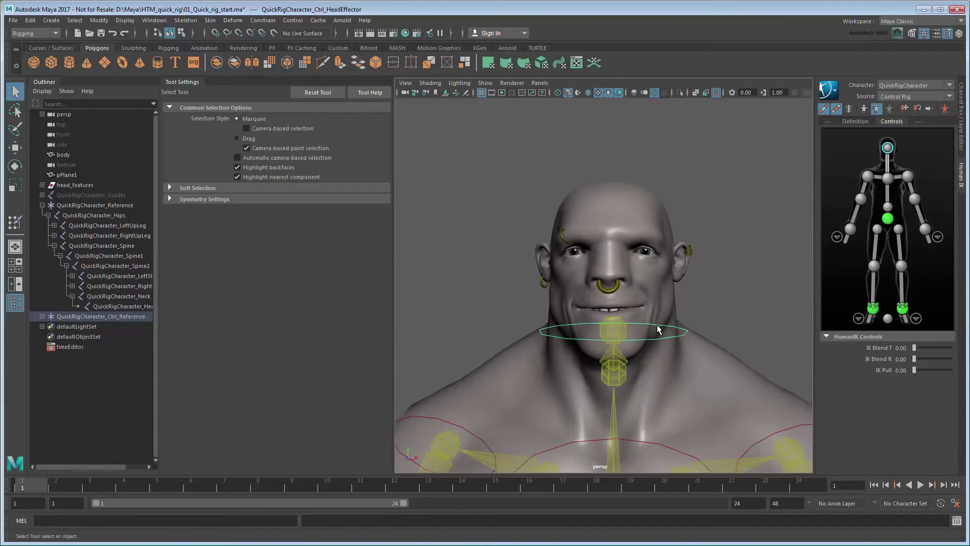
click(726, 285)
Raise the left arm by rotating its shoulder control to expose the armpit deformation.
scroll(757, 319, down, 4)
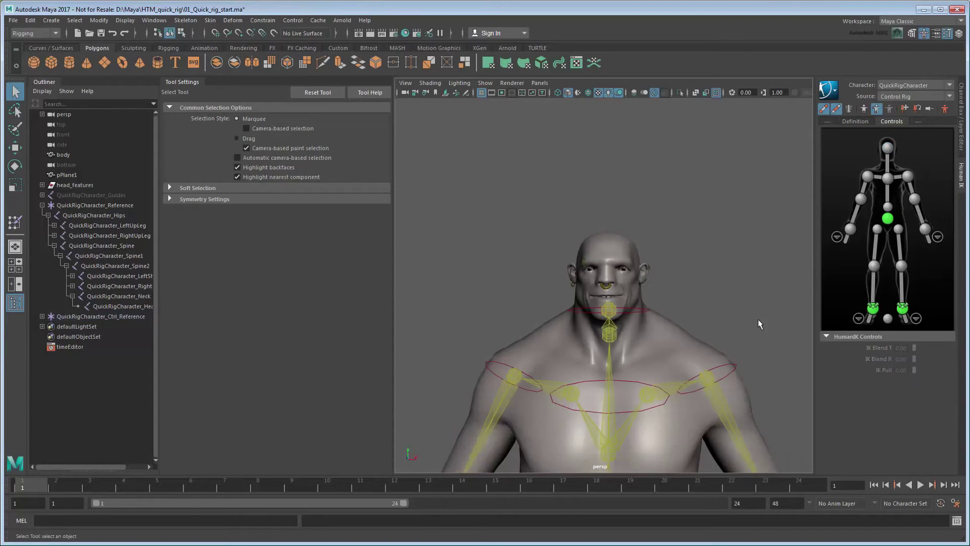
alt+middle_drag(758, 319, 658, 176)
key(e)
click(638, 216)
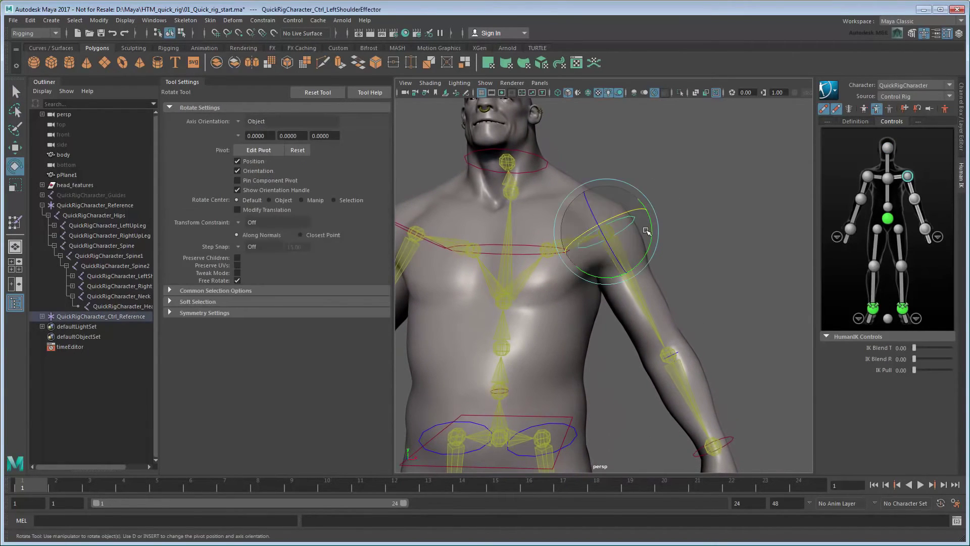
drag(650, 236, 652, 194)
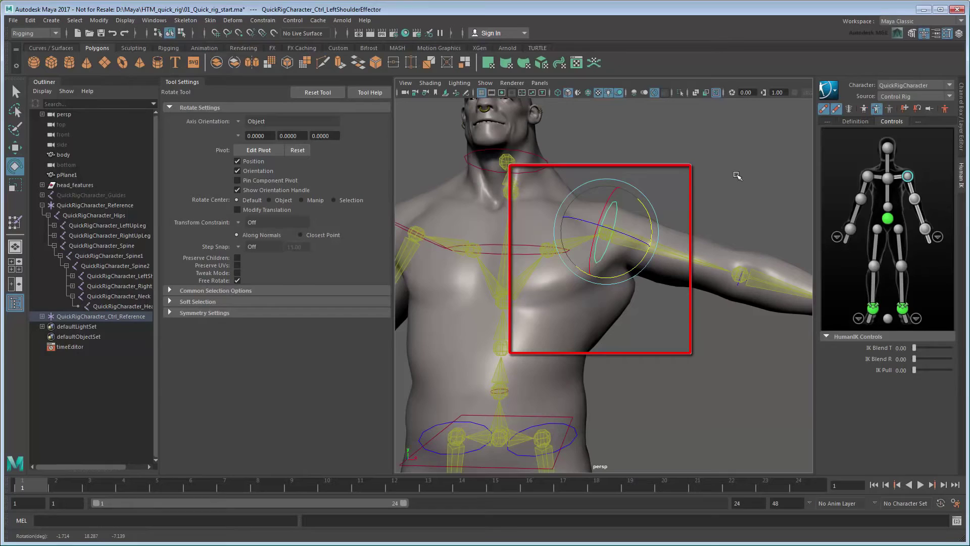
Reactivate Paint Skin Weights on the body mesh and choose the QuickRigCharacter_Spine2 influence with the Replace operation at value 1.
key(q)
click(558, 346)
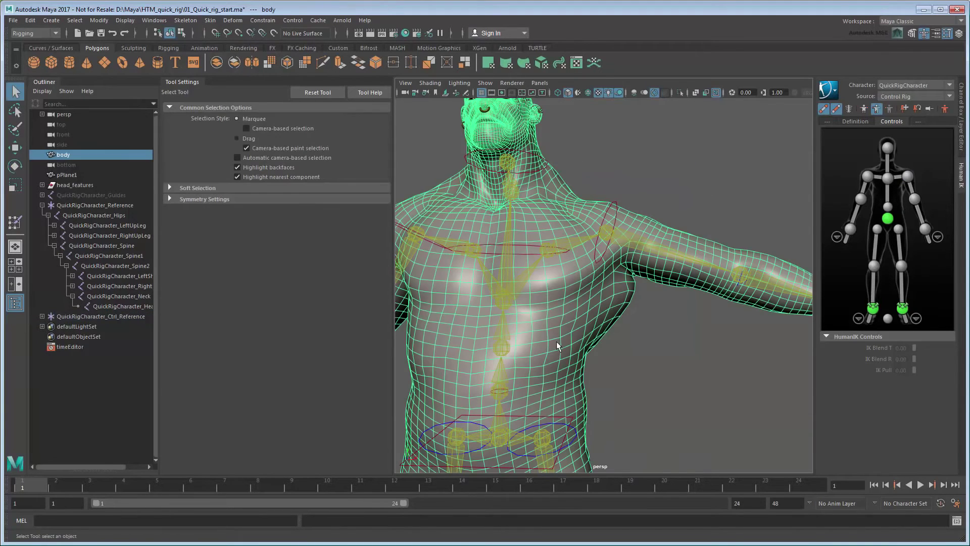
click(15, 224)
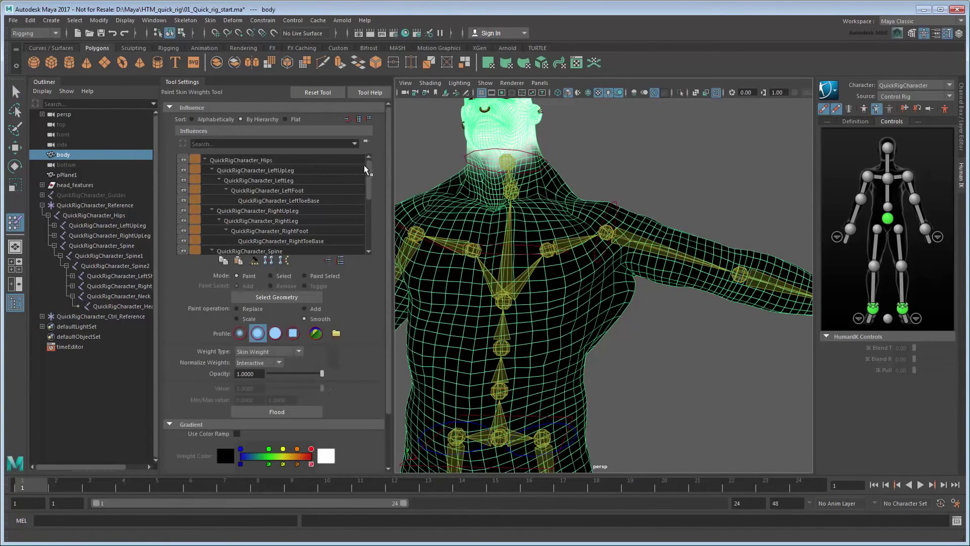
drag(367, 166, 369, 195)
click(299, 195)
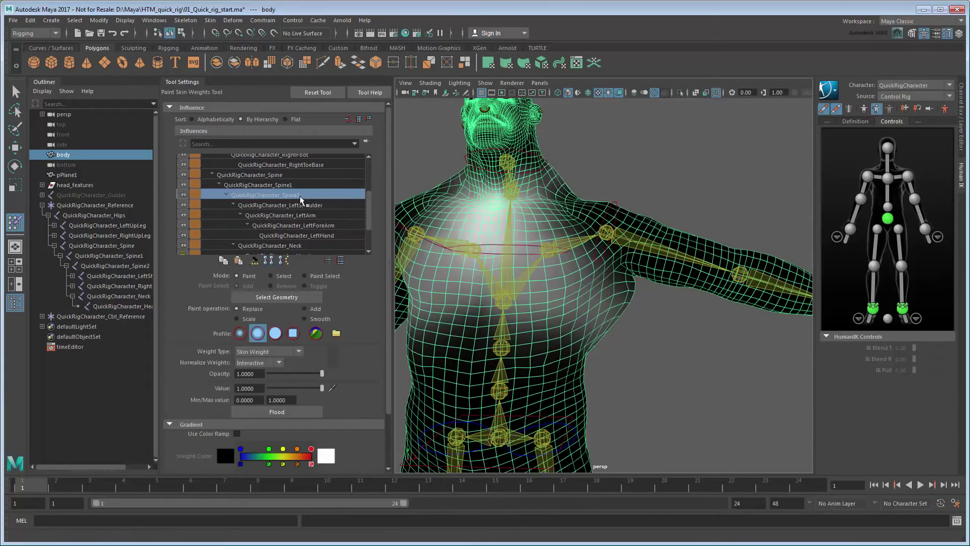
Paint full QuickRigCharacter_Spine2 weight across the chest, the sides below the armpits and the upper back.
drag(629, 303, 571, 316)
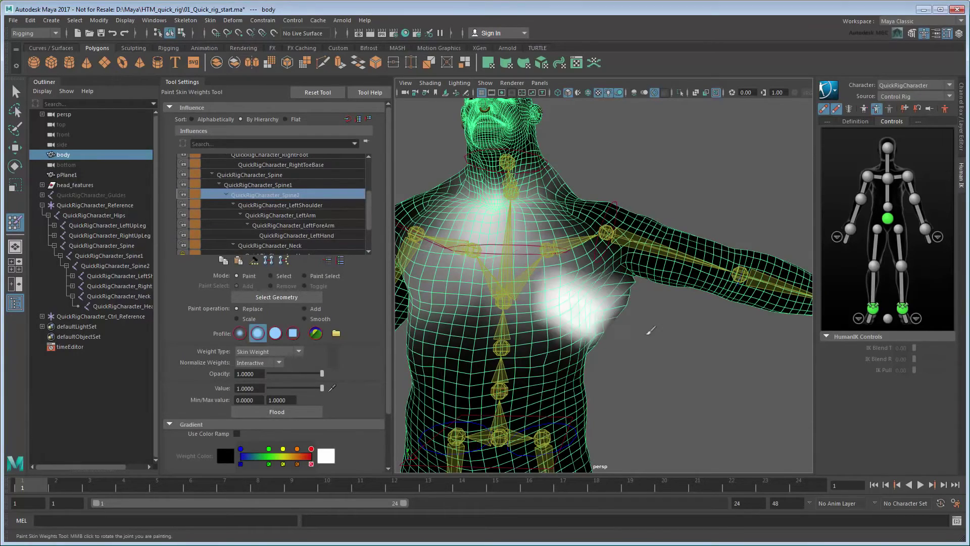
alt+drag(650, 331, 601, 318)
mouse_move(606, 288)
mouse_down()
mouse_move(571, 298)
mouse_move(561, 326)
mouse_up()
alt+drag(544, 323, 600, 303)
mouse_move(520, 293)
mouse_down()
mouse_move(460, 273)
mouse_move(437, 283)
mouse_move(427, 238)
mouse_up()
alt+drag(468, 293, 576, 283)
mouse_move(571, 222)
mouse_down()
mouse_move(481, 274)
mouse_move(581, 237)
mouse_up()
alt+drag(536, 278, 672, 268)
drag(758, 248, 624, 253)
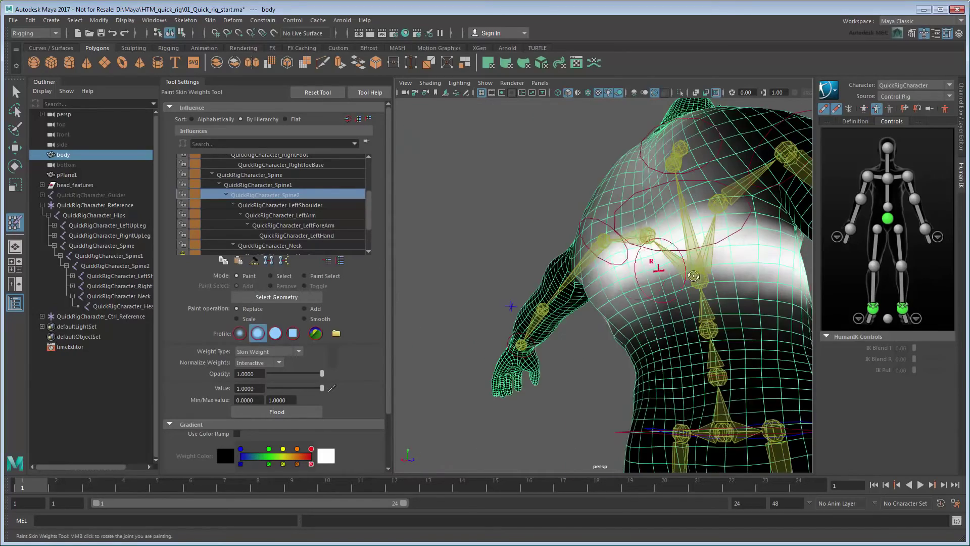
alt+drag(511, 307, 626, 298)
mouse_move(632, 293)
mouse_down()
mouse_move(641, 315)
mouse_move(719, 328)
mouse_move(527, 281)
mouse_up()
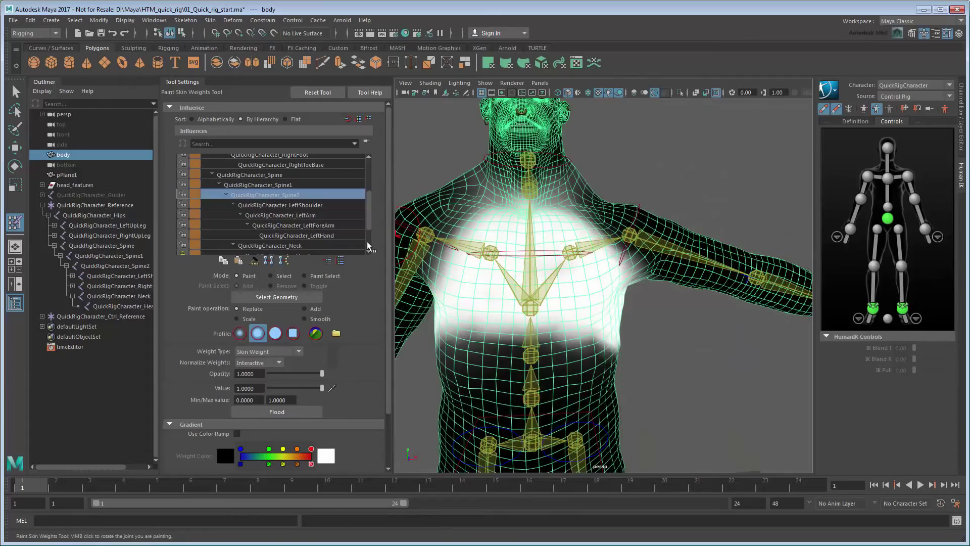
Paint full QuickRigCharacter_Neck weight around the neck and over the sloping tops of both shoulders using Replace.
scroll(367, 241, down, 2)
click(295, 200)
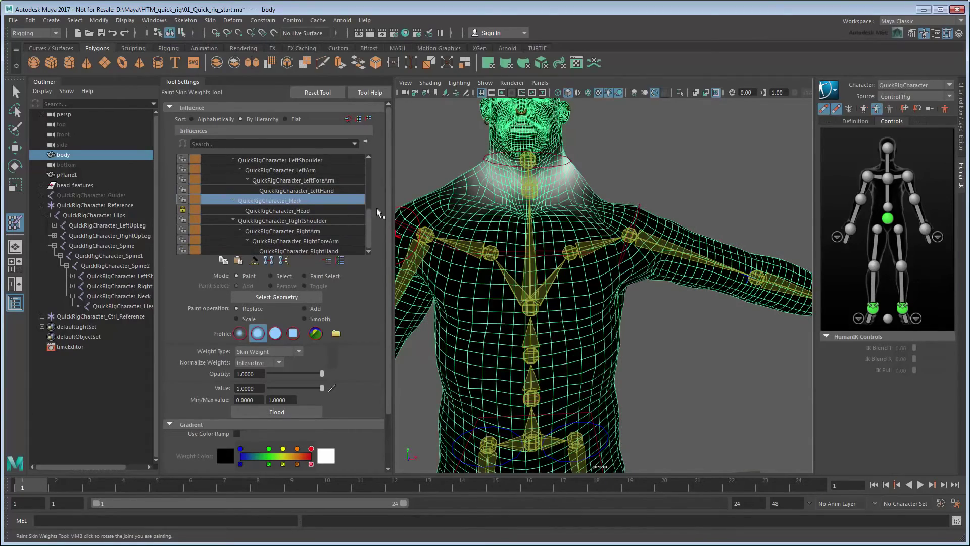
alt+drag(580, 183, 589, 259)
alt+middle_drag(589, 258, 601, 286)
scroll(615, 289, up, 5)
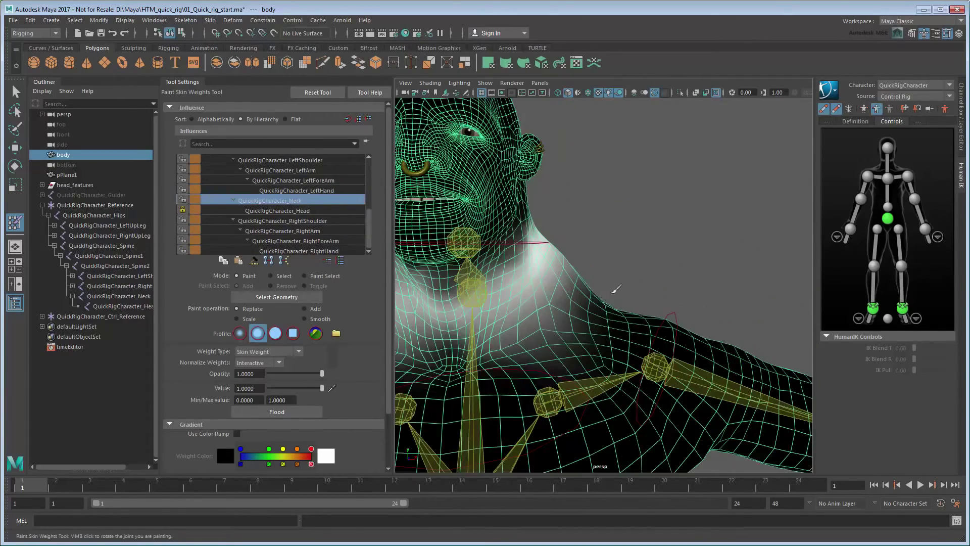
alt+drag(614, 289, 581, 288)
alt+middle_drag(581, 288, 625, 264)
mouse_move(626, 265)
alt+mouse_down()
mouse_move(706, 255)
mouse_move(652, 275)
mouse_move(500, 292)
mouse_move(540, 231)
mouse_move(444, 245)
alt+mouse_up()
drag(700, 275, 424, 314)
alt+drag(694, 319, 762, 303)
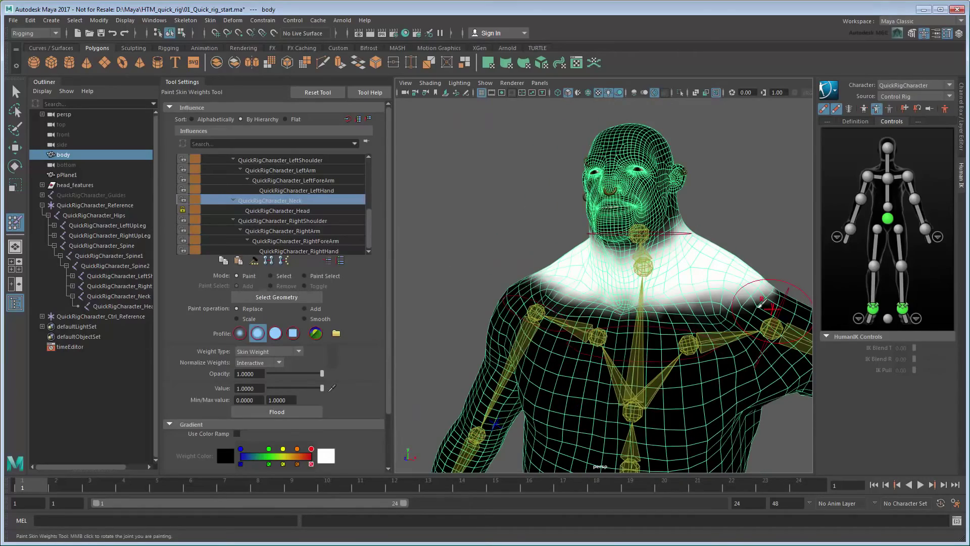
Switch the paint operation to Smooth and soften the lower edge of the QuickRigCharacter_Neck weights near the left shoulder.
click(305, 318)
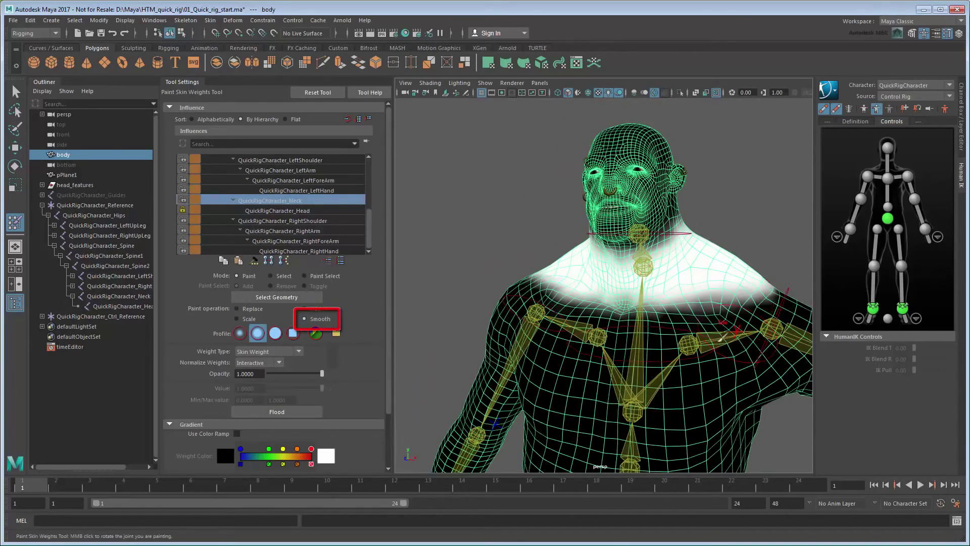
drag(757, 299, 733, 306)
mouse_move(732, 307)
alt+mouse_down()
mouse_move(596, 310)
mouse_move(712, 309)
mouse_move(651, 314)
alt+mouse_up()
Choose the QuickRigCharacter_Spine2 influence and smooth its weights around the left armpit, from the back, underside and front of the torso.
scroll(348, 196, up, 3)
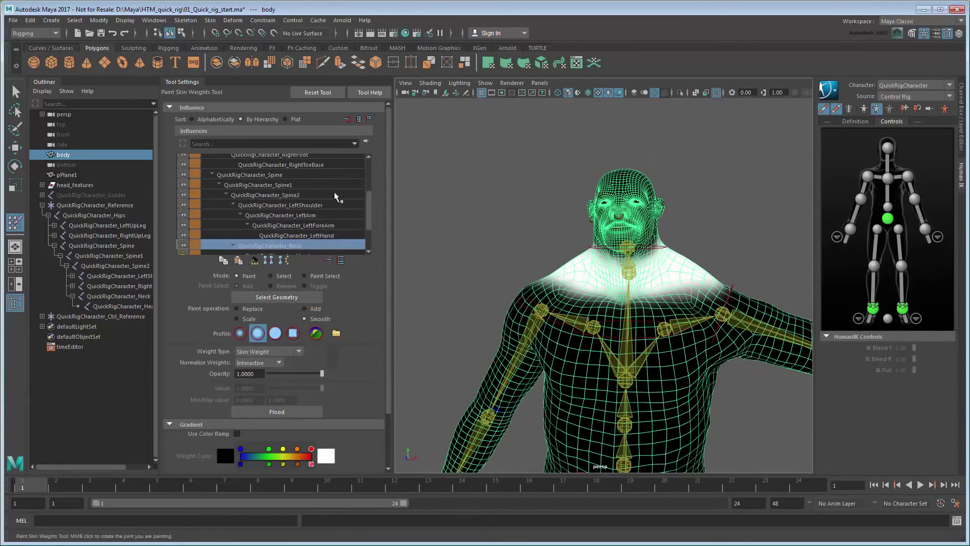
click(333, 195)
alt+drag(727, 323, 638, 302)
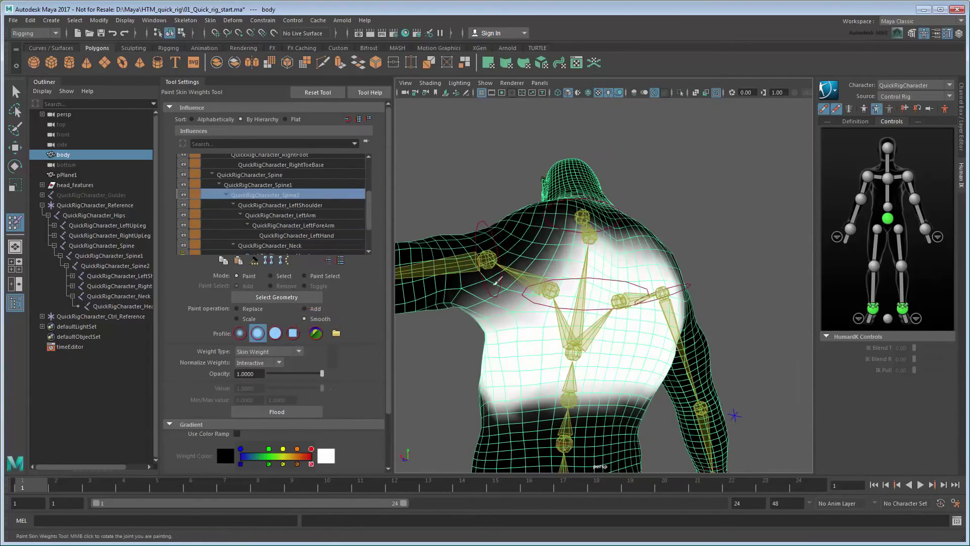
alt+drag(497, 279, 615, 252)
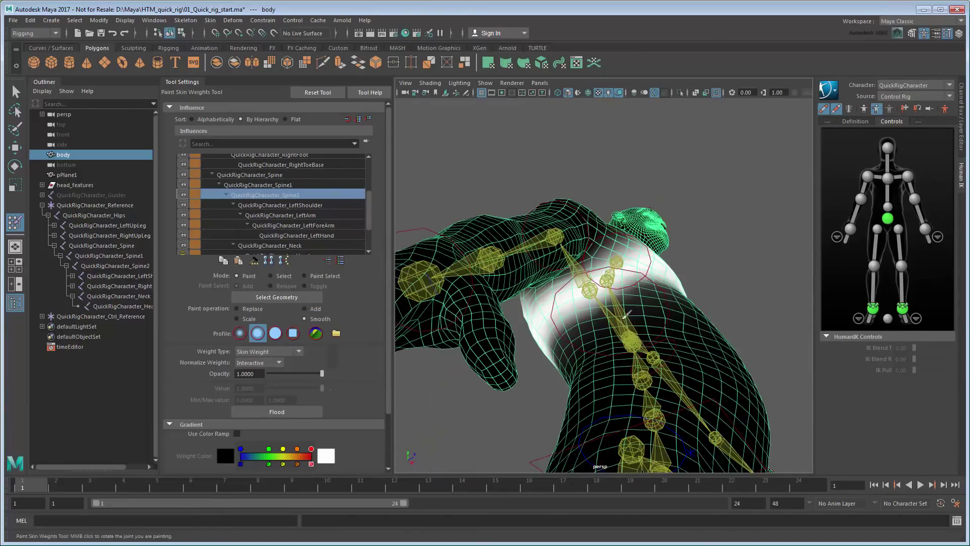
alt+drag(627, 314, 717, 308)
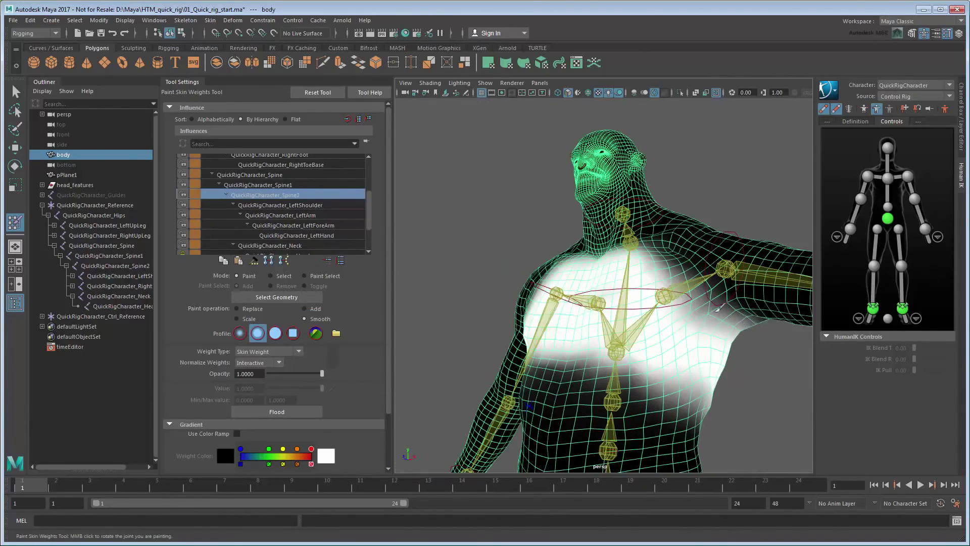
Rotate the left upper arm control to lower the arm and test the shoulder deformation, and reselect the body mesh.
key(q)
alt+middle_drag(775, 377, 684, 362)
alt+drag(684, 361, 713, 375)
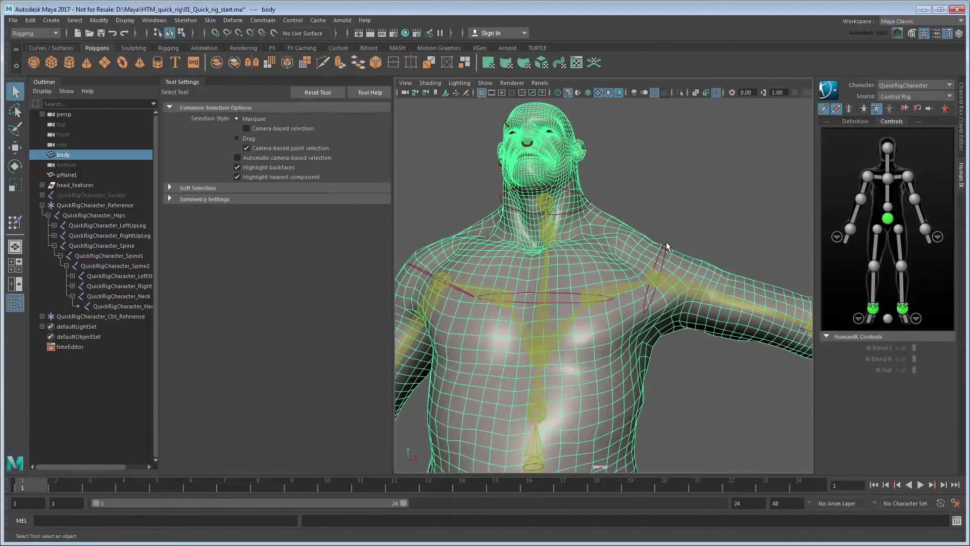
click(667, 302)
key(e)
drag(701, 277, 677, 296)
click(619, 398)
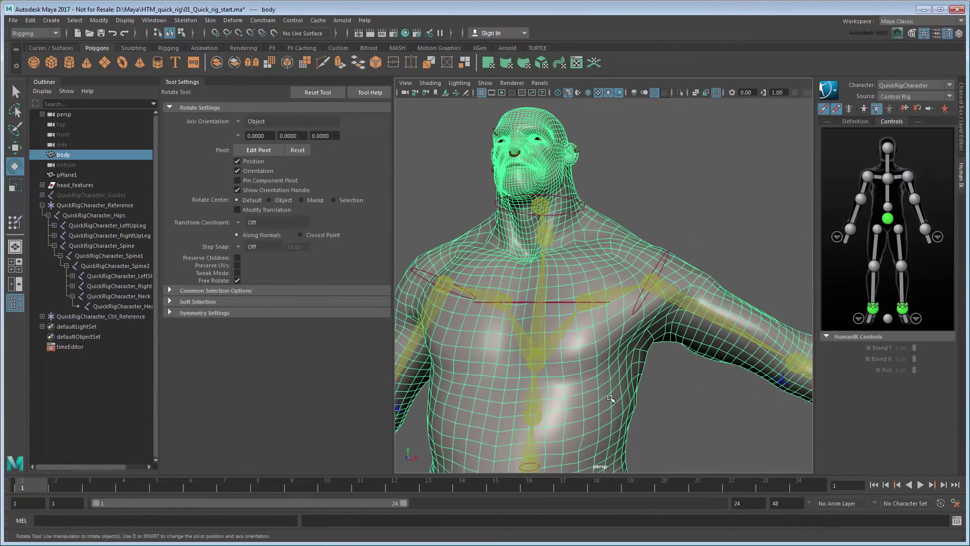
Reactivate Paint Skin Weights on the body mesh and choose the QuickRigCharacter_Spine1 influence with the Replace operation at value 1.
click(15, 222)
alt+drag(562, 426, 469, 421)
mouse_move(534, 403)
alt+mouse_down()
mouse_move(429, 407)
mouse_move(586, 412)
mouse_move(545, 417)
alt+mouse_up()
mouse_move(502, 365)
shift+mouse_down()
mouse_move(428, 337)
mouse_move(513, 388)
mouse_move(660, 412)
shift+mouse_up()
drag(368, 182, 368, 212)
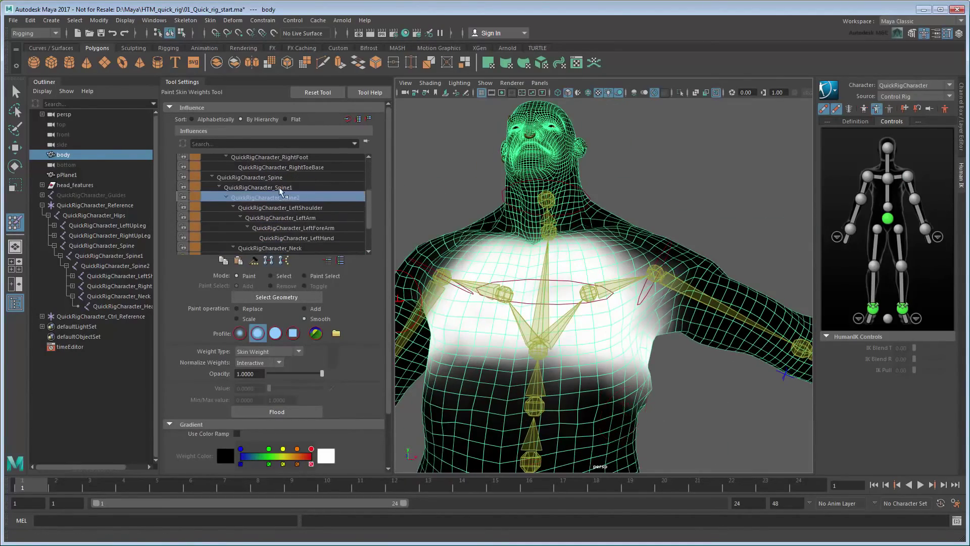
click(279, 187)
click(237, 308)
Paint full QuickRigCharacter_Spine1 weight in a band around the abdomen, covering the front, sides and back below the chest.
mouse_move(516, 407)
mouse_down()
mouse_move(622, 396)
mouse_move(458, 412)
mouse_up()
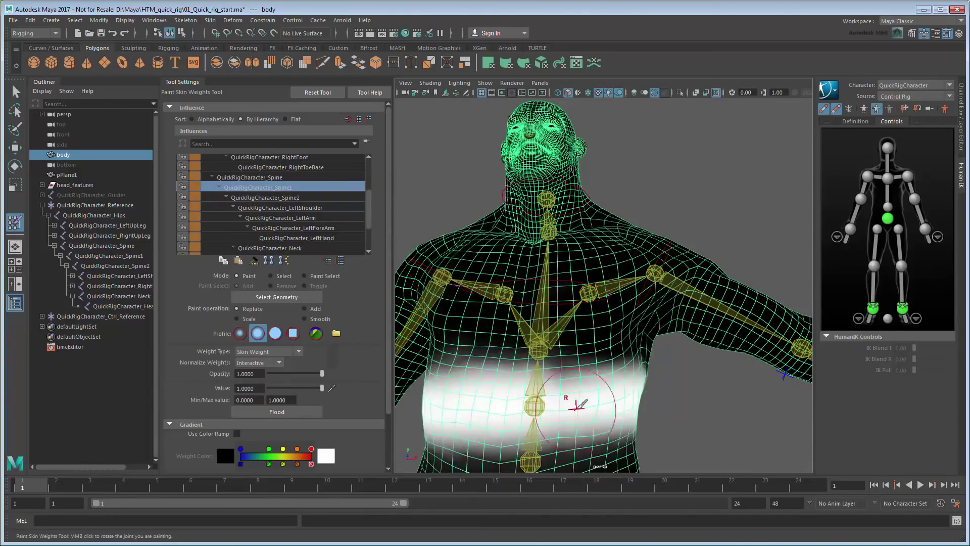
alt+drag(579, 404, 707, 399)
drag(703, 394, 618, 402)
mouse_move(618, 402)
alt+mouse_down()
mouse_move(729, 410)
mouse_move(643, 419)
mouse_move(485, 408)
alt+mouse_up()
mouse_move(485, 408)
alt+mouse_down()
mouse_move(576, 406)
mouse_move(457, 410)
alt+mouse_up()
alt+drag(457, 410, 593, 399)
mouse_move(594, 399)
mouse_down()
mouse_move(450, 412)
mouse_move(600, 377)
mouse_move(521, 376)
mouse_up()
mouse_move(606, 378)
alt+mouse_down()
mouse_move(713, 388)
mouse_move(710, 399)
alt+mouse_up()
Paint full QuickRigCharacter_LeftHand weight over the left palm and fingers up to the wrist, using Replace at value 1.
key(q)
click(704, 242)
scroll(660, 263, up, 3)
mouse_move(660, 263)
alt+mouse_down()
mouse_move(663, 282)
mouse_move(648, 291)
mouse_move(664, 256)
alt+mouse_up()
click(668, 225)
key(e)
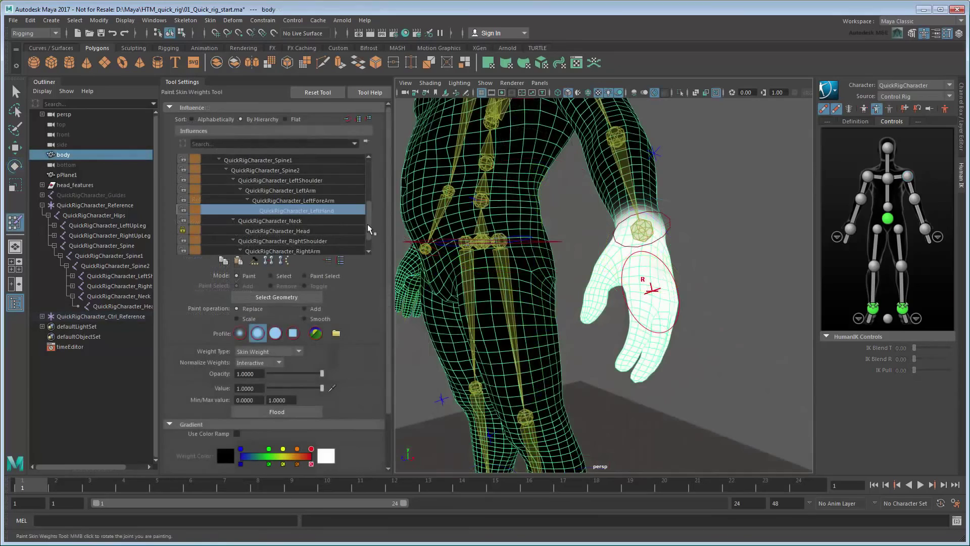
scroll(651, 276, down, 3)
mouse_move(648, 280)
alt+mouse_down()
mouse_move(644, 305)
mouse_move(643, 281)
alt+mouse_up()
alt+middle_drag(643, 282, 644, 277)
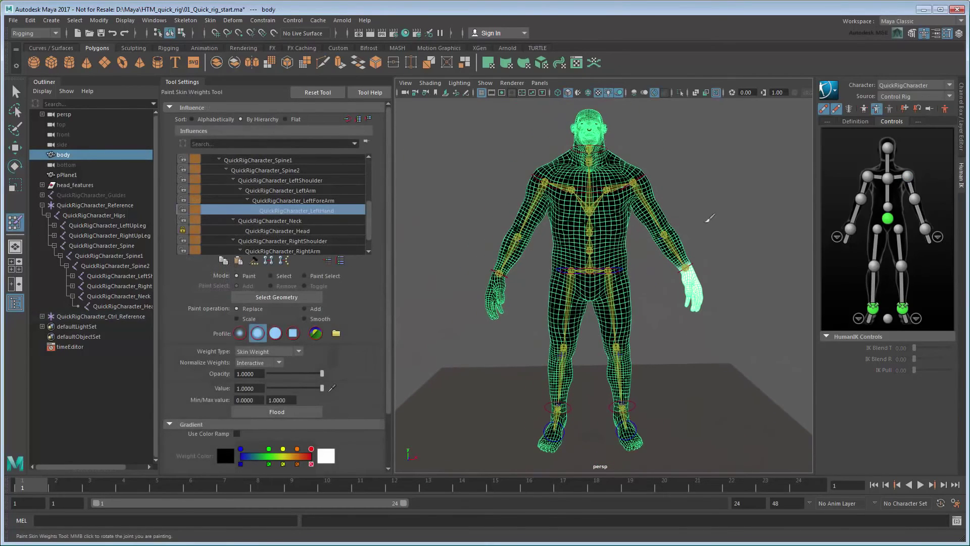
Mirror the body mesh's skin weights to its other side, collapse the tool settings and deselect the mesh.
key(q)
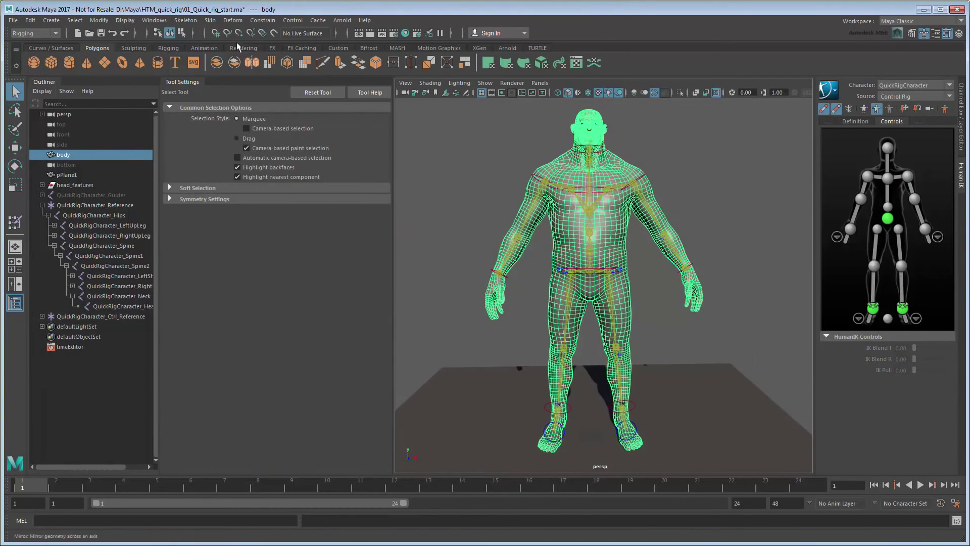
click(209, 21)
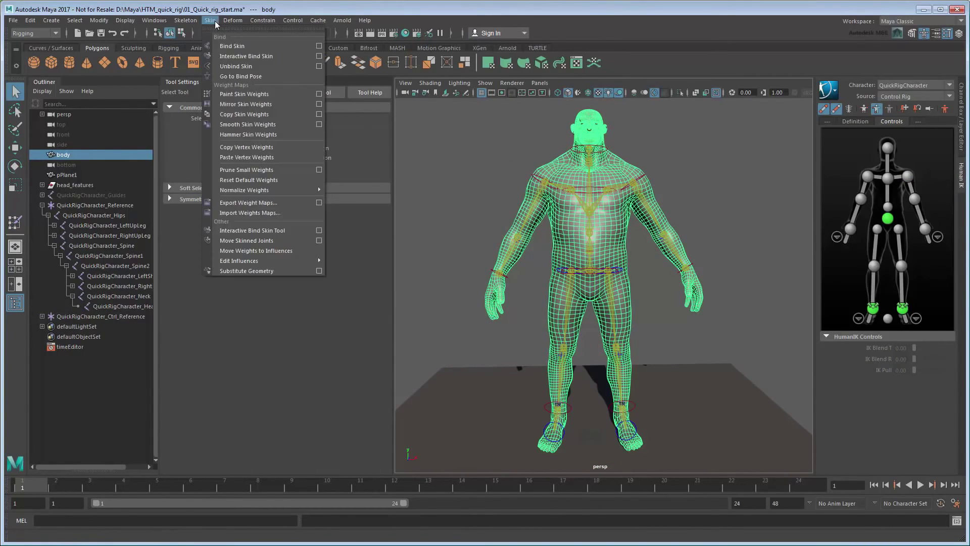
click(295, 104)
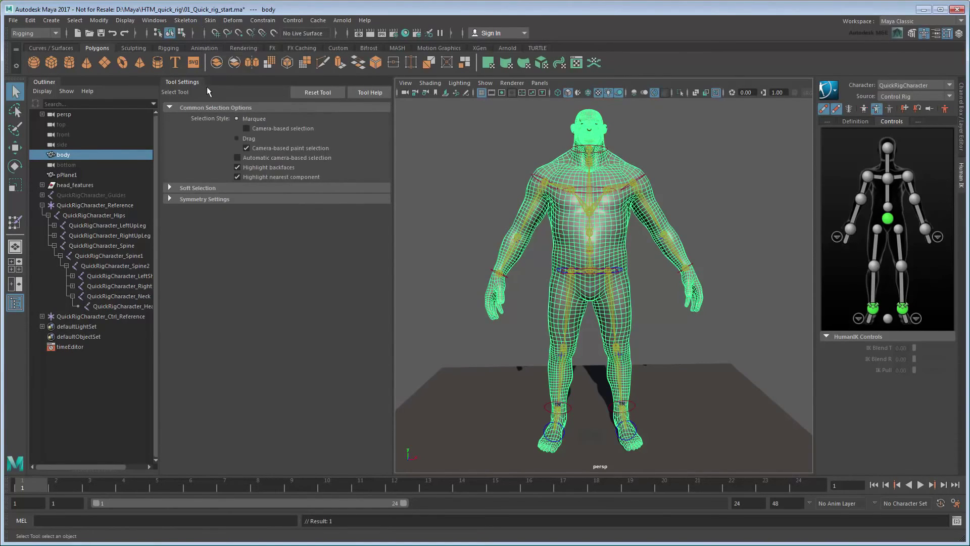
click(191, 81)
click(329, 164)
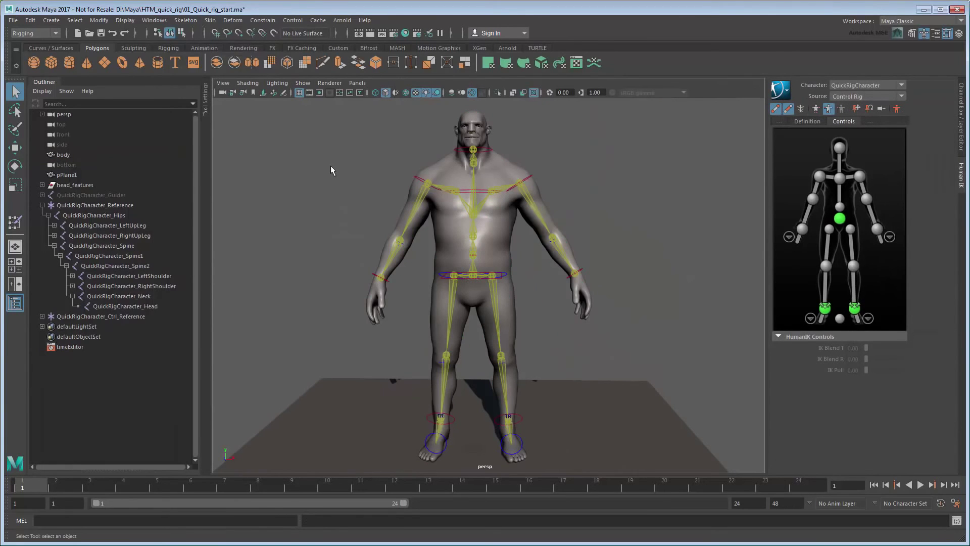
Move the left wrist control up and in against the waist so the elbow bends, to test the arm deformation.
click(581, 271)
key(w)
drag(575, 273, 563, 247)
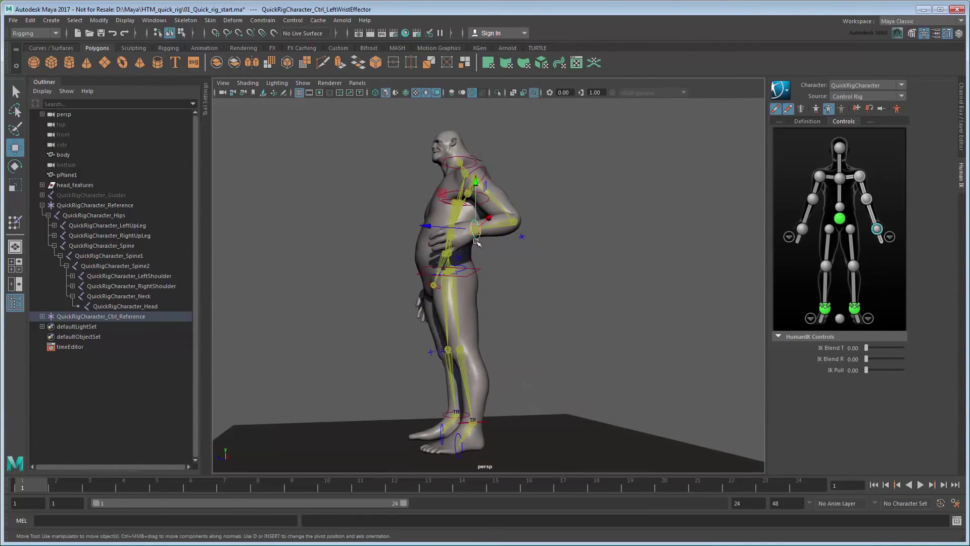